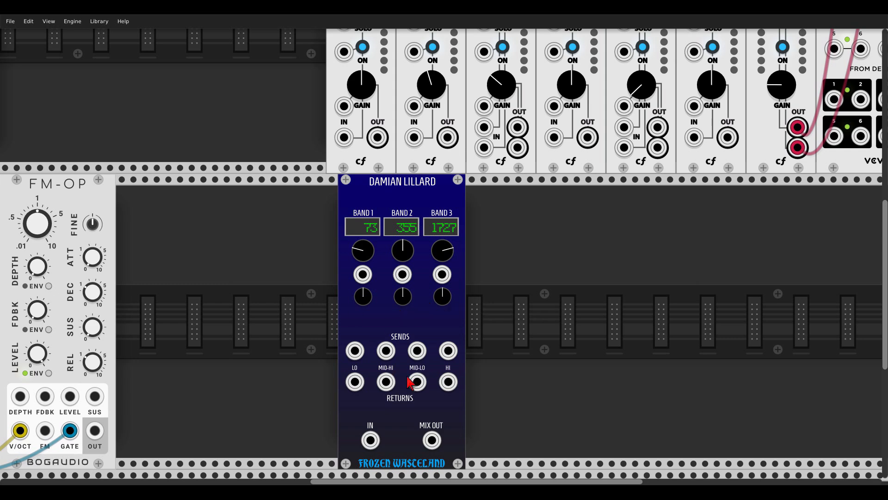
Patch Clocked's CLK 1, master CLK and CLK 2 outputs into Grid Seq's right, down and RND direction inputs.
scroll(290, 282, "down", 1)
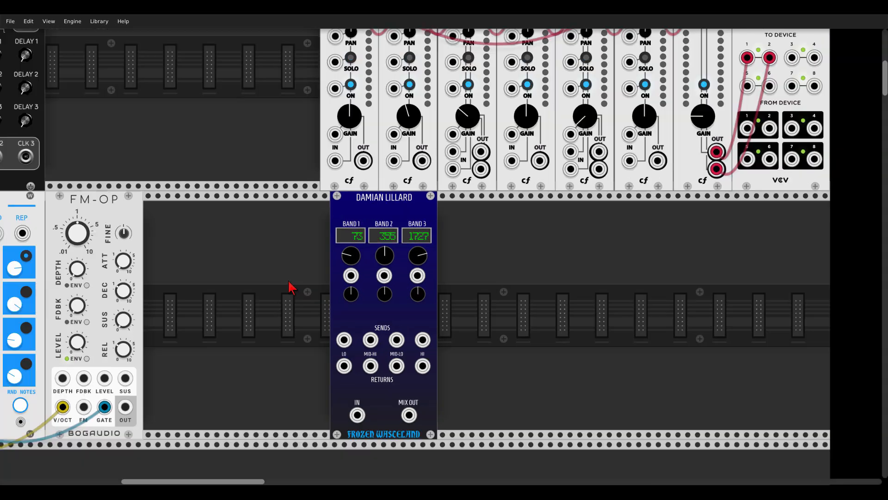
left_click_drag(245, 274, 394, 271)
scroll(394, 276, "down", 1)
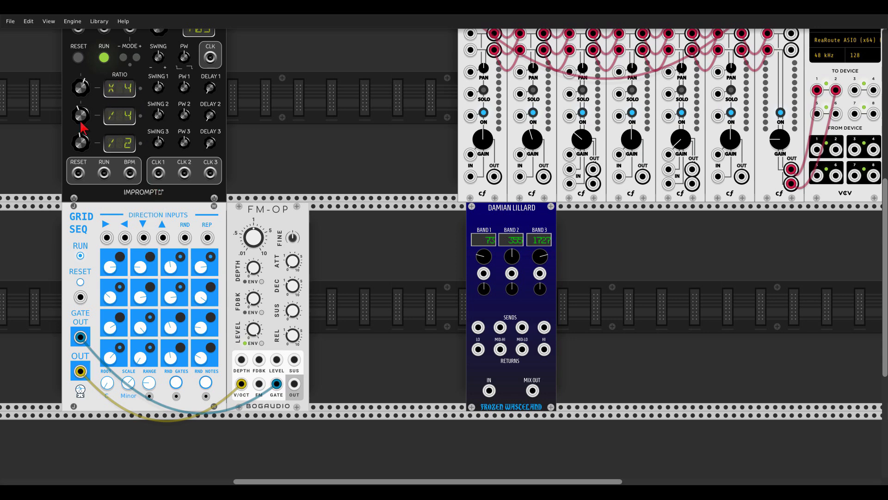
scroll(55, 151, "up", 1)
left_click_drag(156, 197, 106, 261)
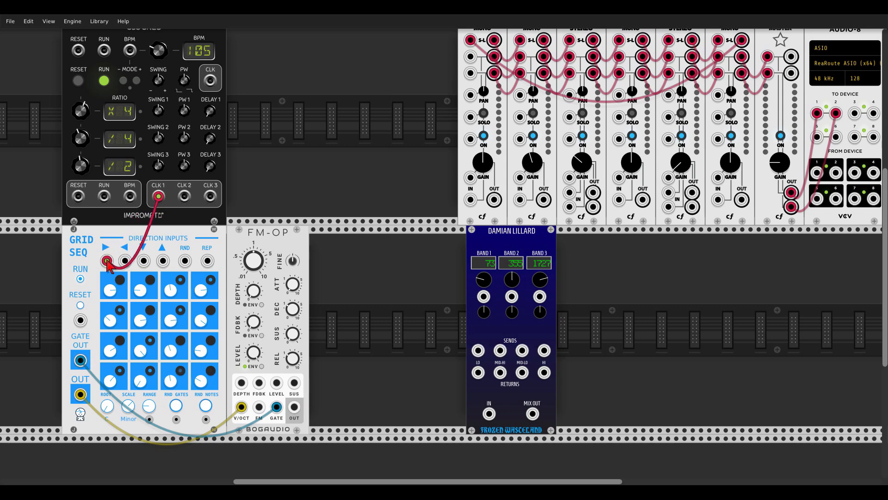
left_click_drag(210, 80, 147, 259)
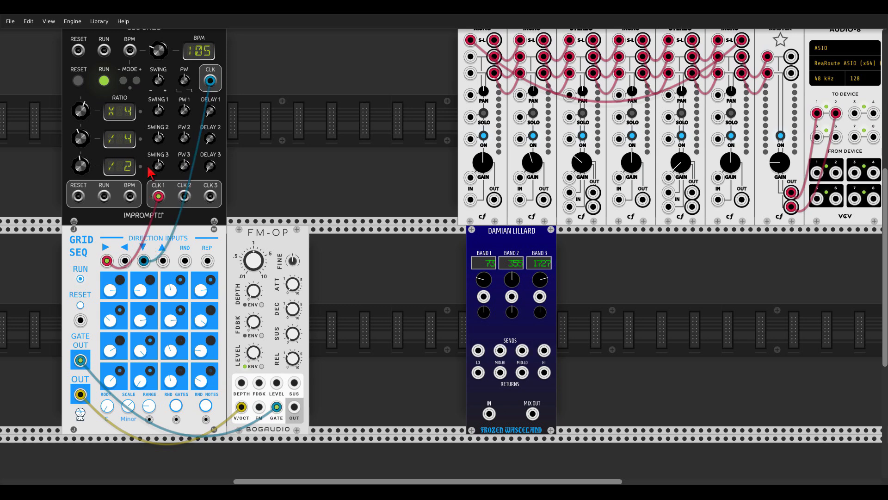
left_click_drag(184, 197, 185, 260)
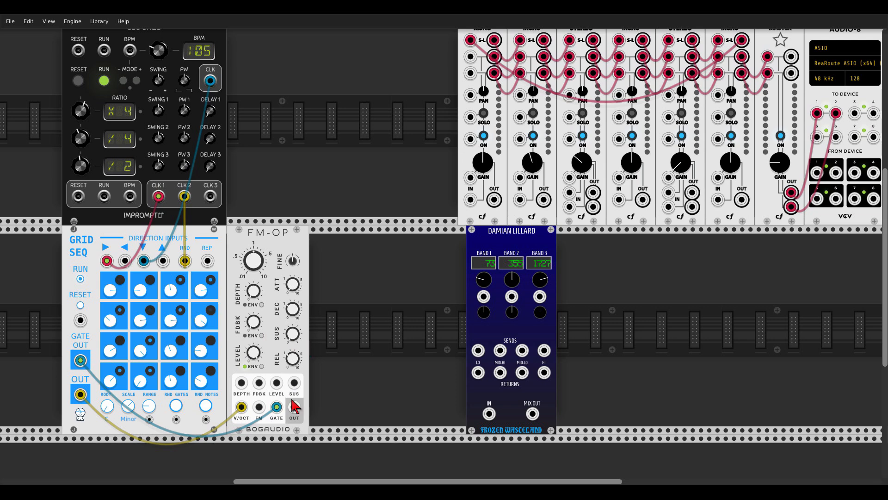
Patch the FM-OP output into Damian Lillard's IN and move Damian Lillard closer to FM-OP.
left_click_drag(295, 407, 490, 414)
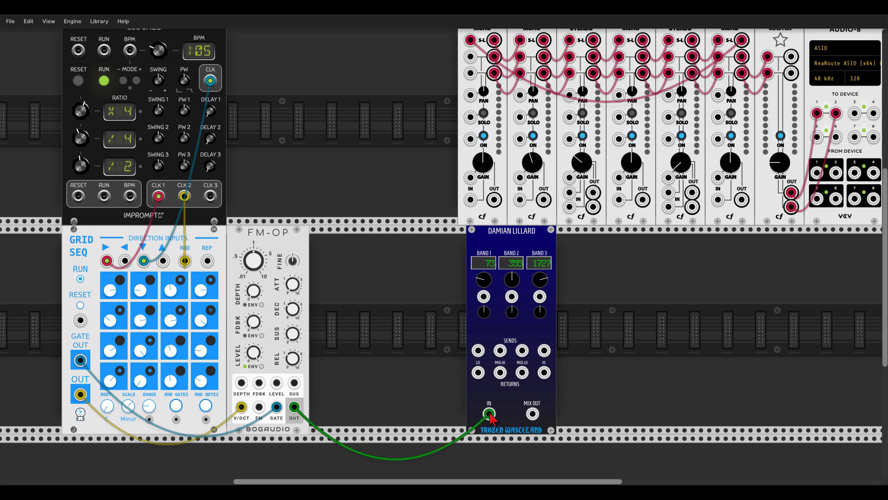
left_click_drag(511, 250, 395, 250)
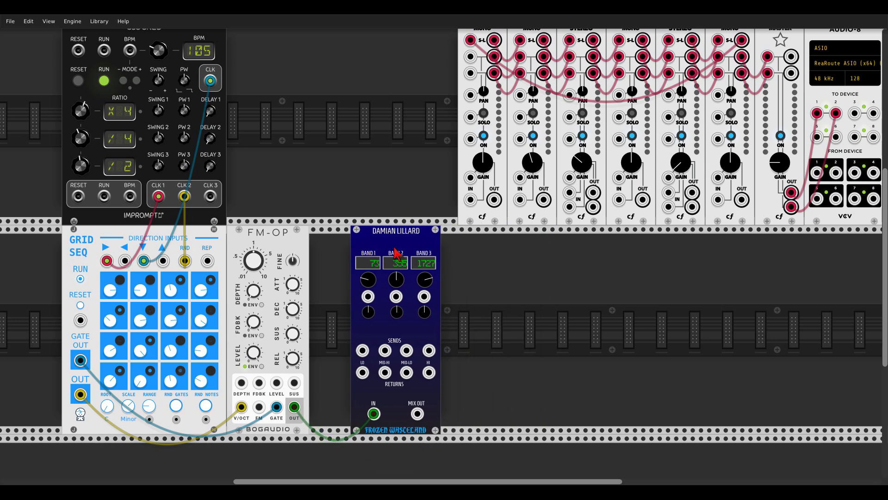
Patch Damian Lillard's LO send into the first mixer channel's input and raise that channel's gain.
scroll(369, 280, "up", 2)
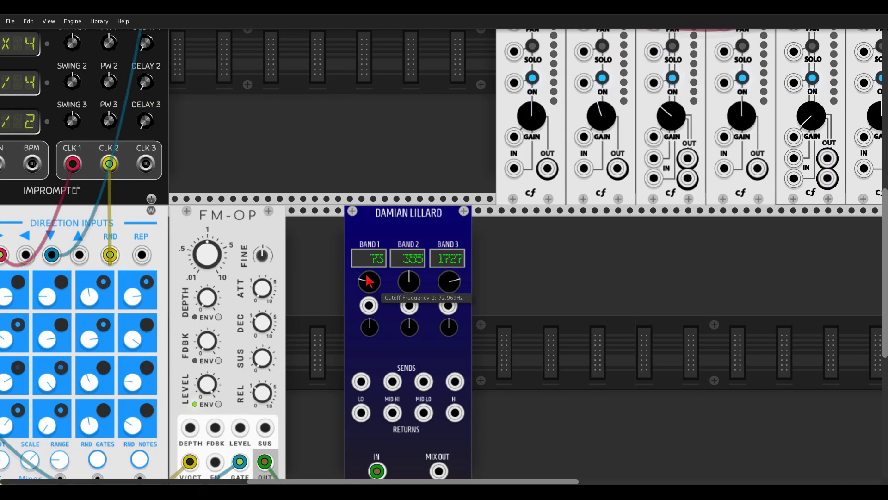
scroll(369, 280, "up", 2)
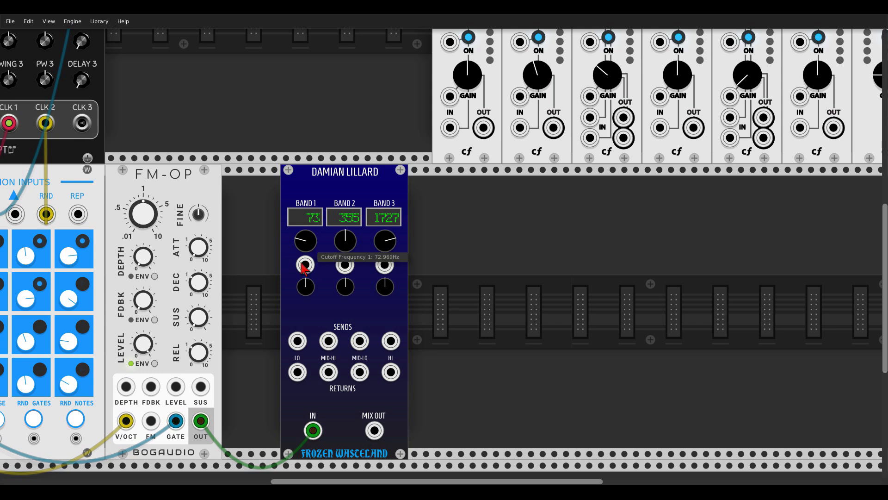
left_click_drag(298, 341, 449, 129)
left_click_drag(470, 88, 471, 88)
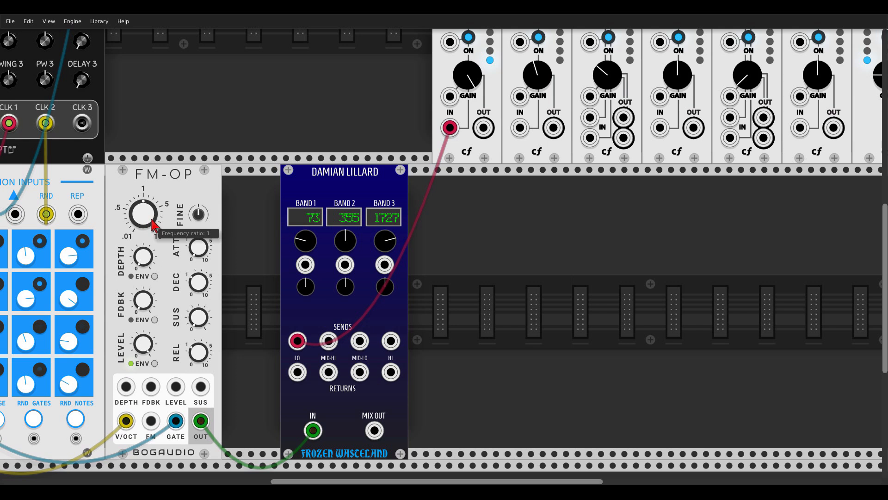
Try an FM-OP frequency ratio of about 0.205, restore it to 1, and reset the first mixer channel's gain.
left_click_drag(146, 219, 146, 239)
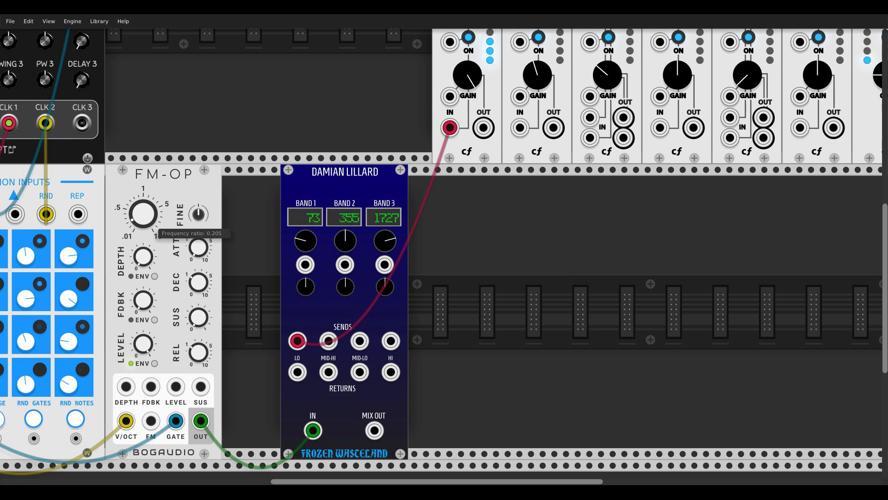
left_click_drag(146, 239, 212, 201)
double_click(468, 85)
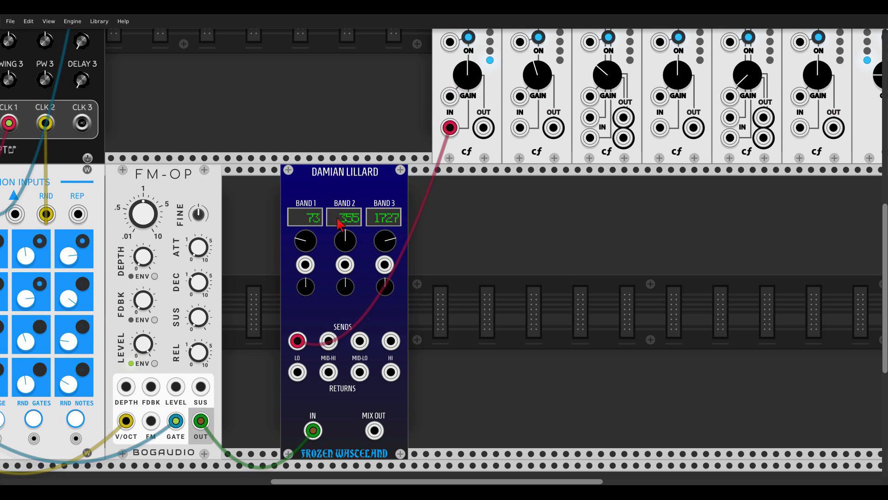
Move the mixer cable from the LO send through the MID-HI, MID-LO and HI sends to audition each band.
left_click_drag(297, 340, 328, 343)
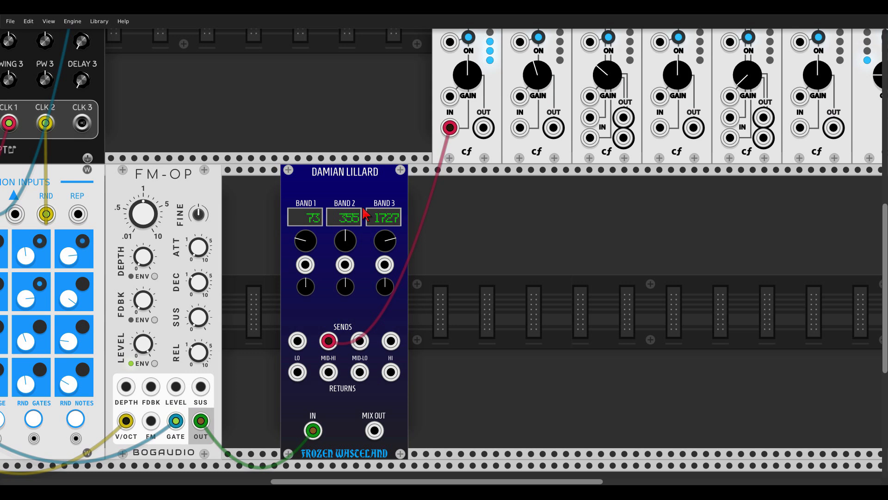
left_click_drag(329, 341, 359, 343)
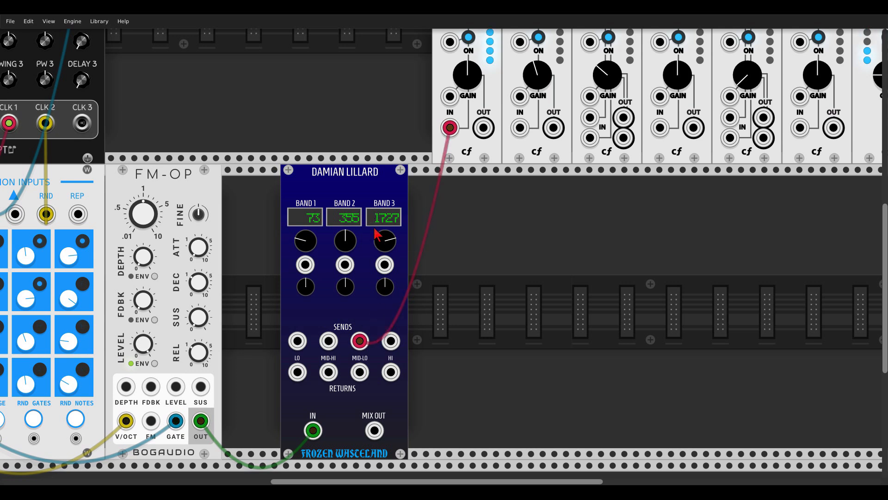
left_click_drag(359, 341, 390, 341)
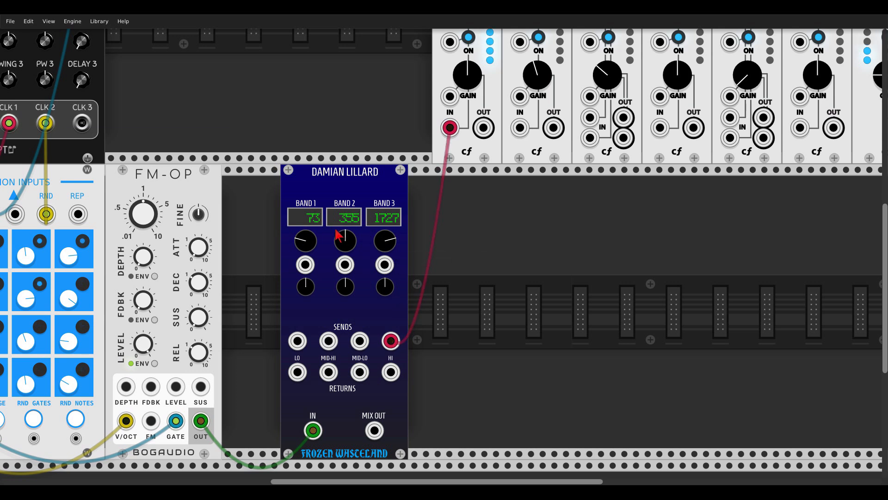
Raise the three band cutoffs to 94, 459 and 2573 Hz and remove the cable from the HI send.
left_click_drag(313, 242, 385, 233)
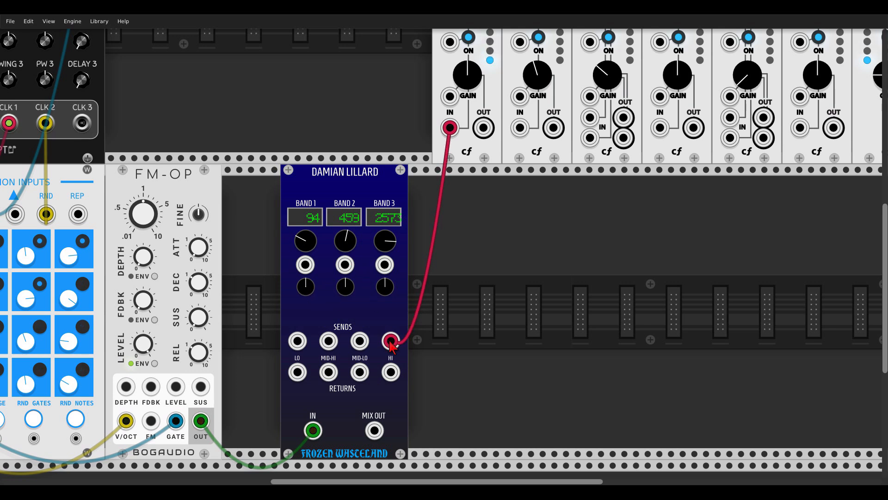
key("BackSpace")
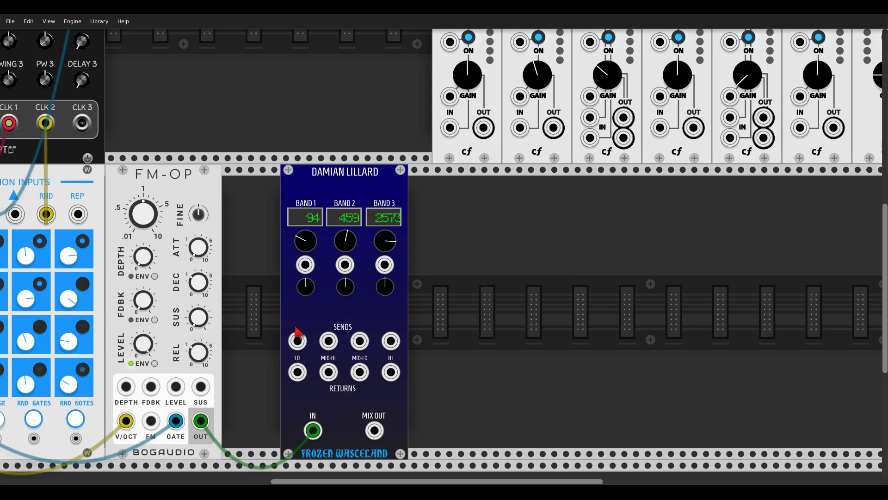
Patch Damian Lillard's MIX OUT into the input of the sixth mixer channel.
left_click_drag(375, 431, 745, 128)
left_click_drag(452, 250, 512, 220)
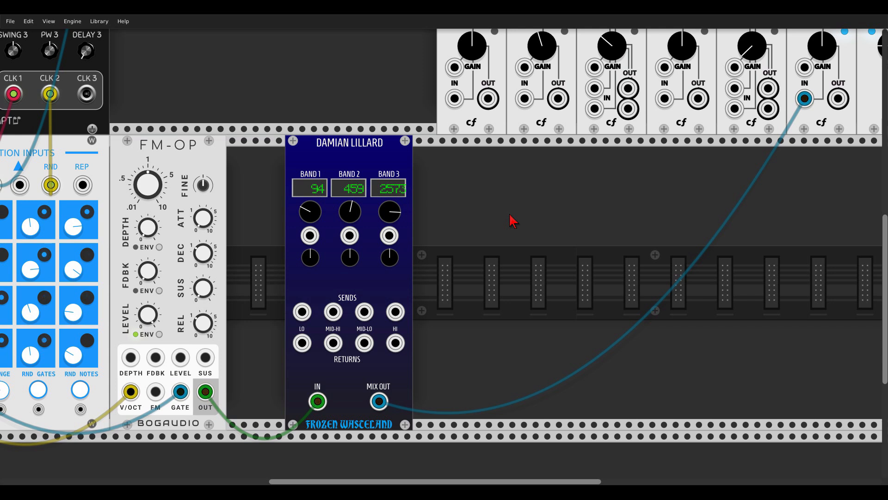
Search the module library for "delay" and add DelayPlus FX next to Damian Lillard.
right_click(498, 252)
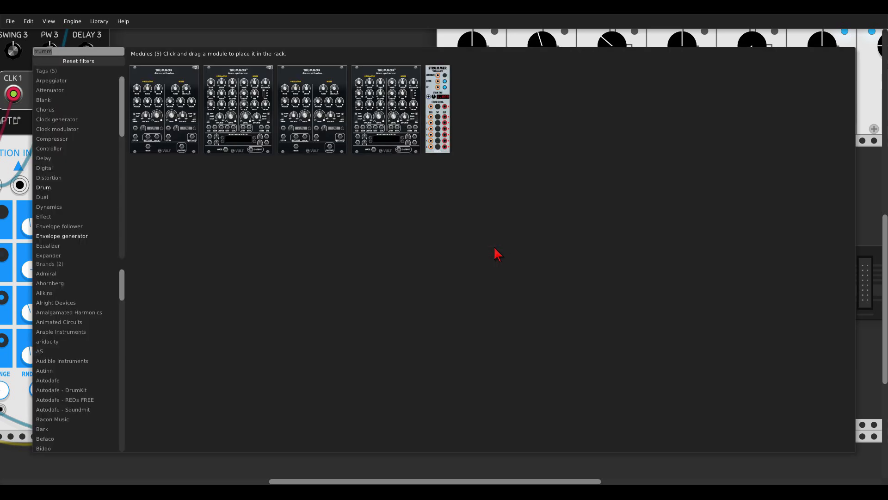
type("delay")
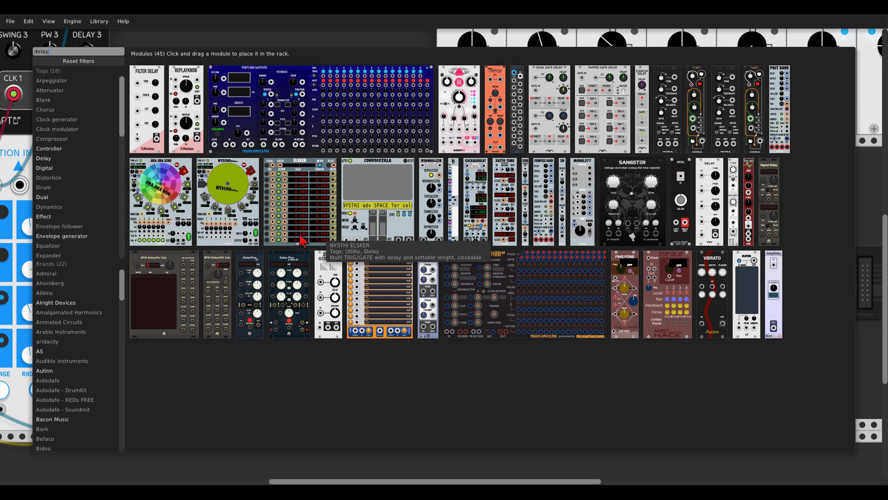
left_click(244, 265)
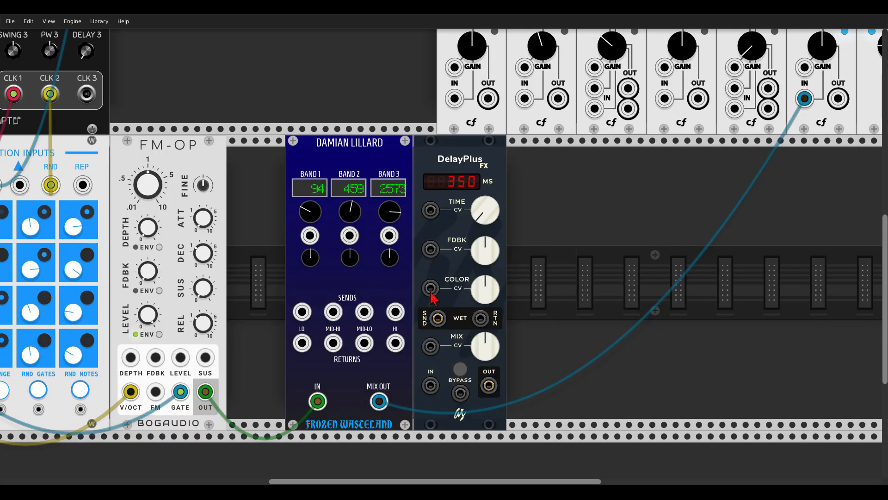
Set the DelayPlus delay time to 285 ms.
right_click(493, 215)
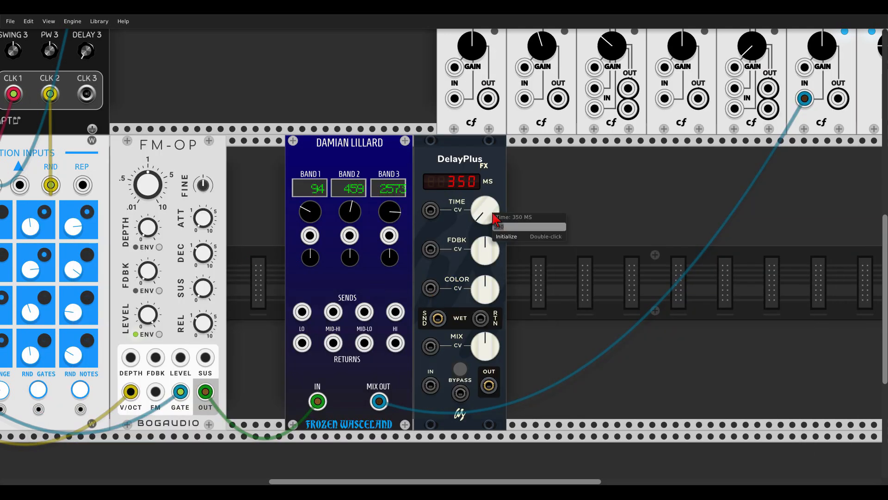
type("20")
type("5")
key("Return")
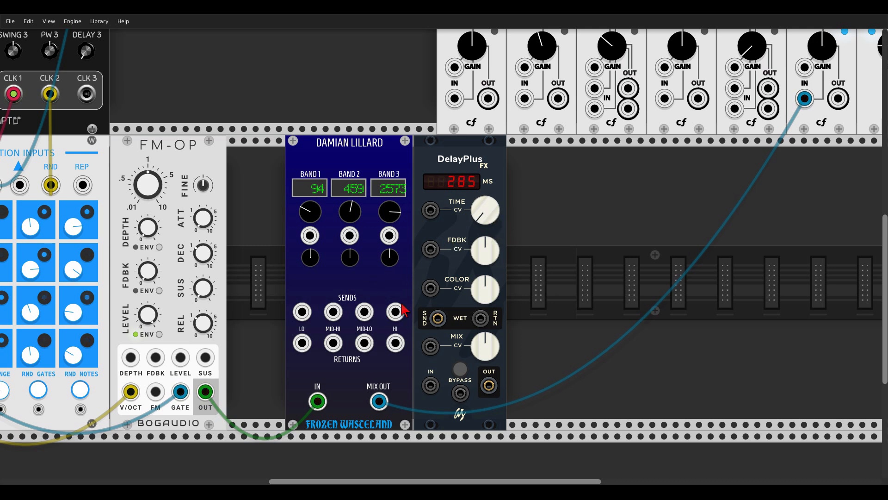
Route Damian Lillard's HI send into the DelayPlus input and the DelayPlus output back into the HI return.
left_click_drag(396, 312, 430, 385)
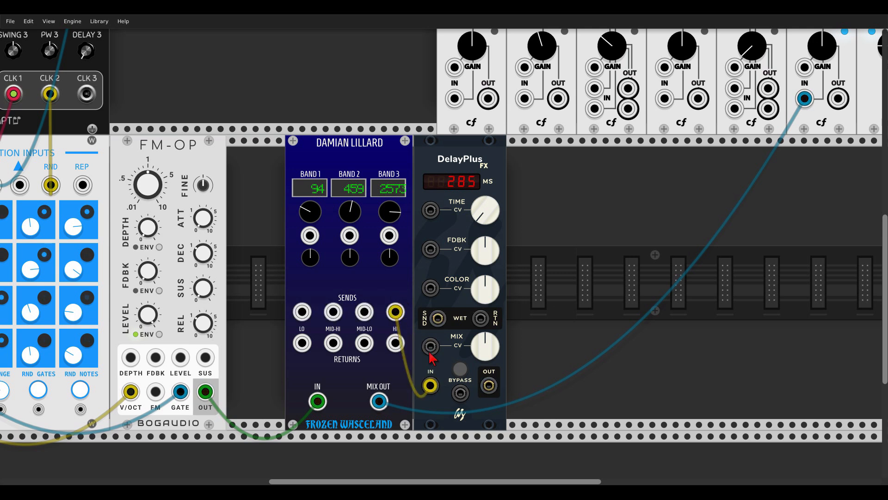
left_click_drag(489, 385, 396, 345)
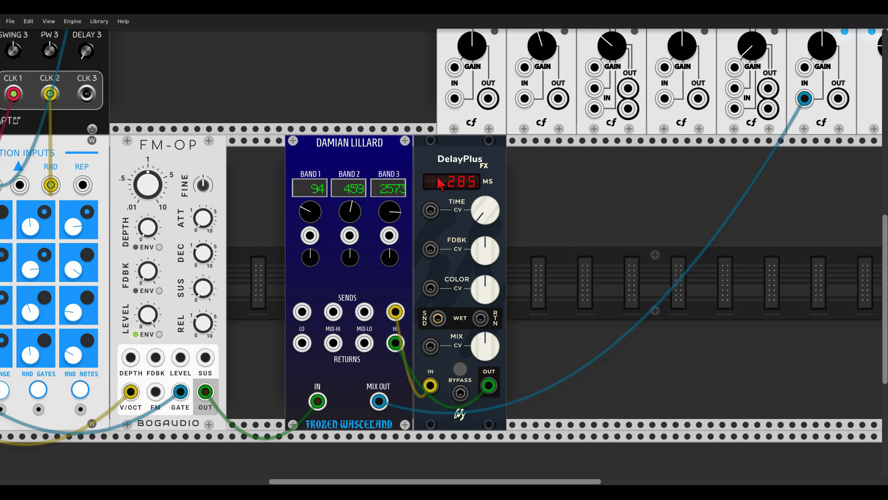
Lower the Band 3 cutoff to 1881 Hz and raise the DelayPlus feedback and color.
left_click_drag(389, 211, 390, 222)
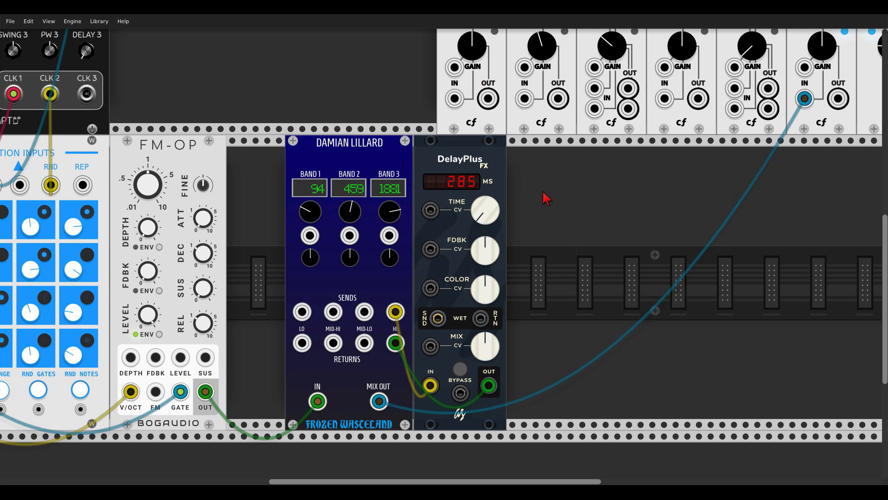
left_click_drag(484, 291, 484, 254)
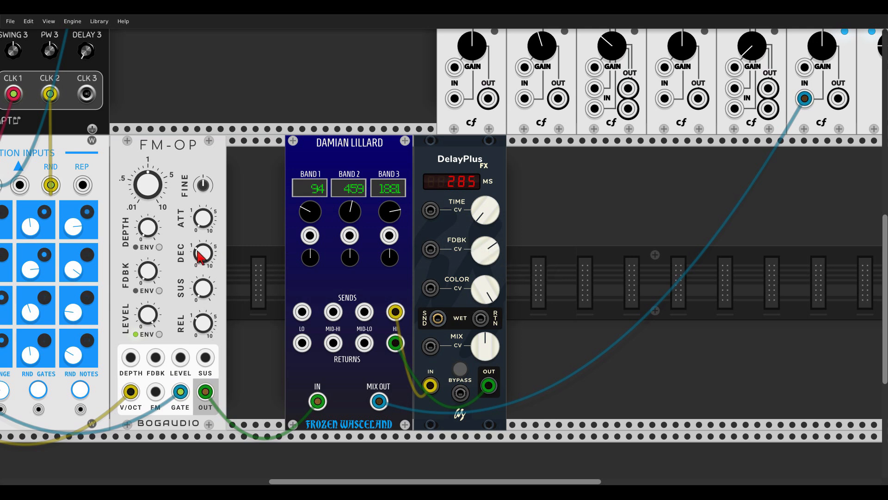
Try adjusting the feedback amount on FM-OP.
scroll(244, 253, "left", 3)
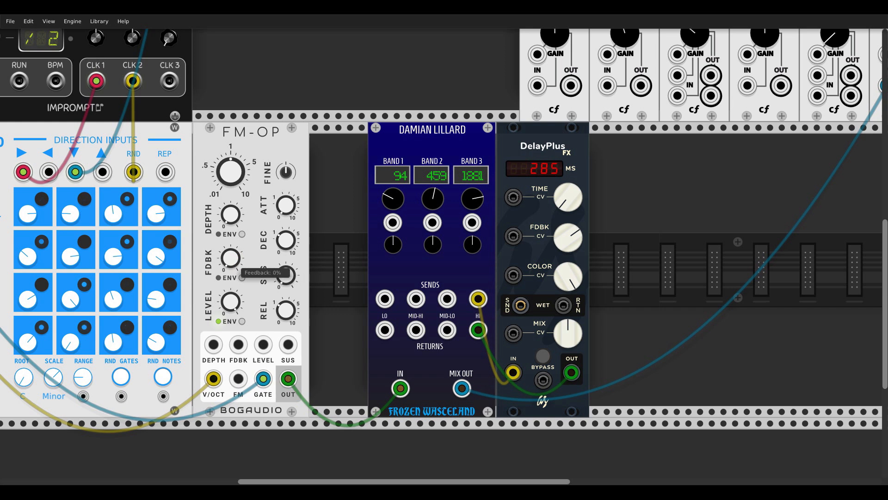
mouse_move(235, 260)
left_mouse_down()
mouse_move(234, 248)
mouse_move(234, 260)
left_mouse_up()
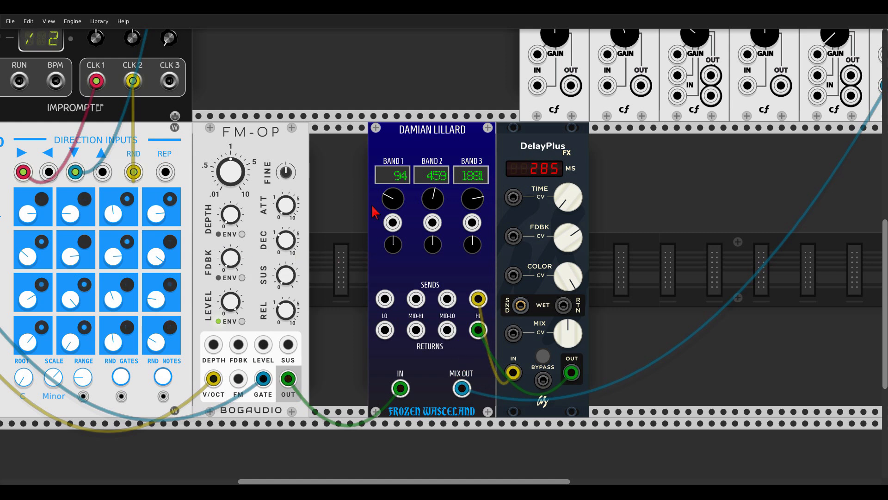
Search the module library for "sampl" and place a Bogaudio S&H module directly beside Clocked.
left_click_drag(345, 204, 508, 324)
scroll(496, 169, "down", 3)
scroll(471, 203, "up", 1)
right_click(471, 203)
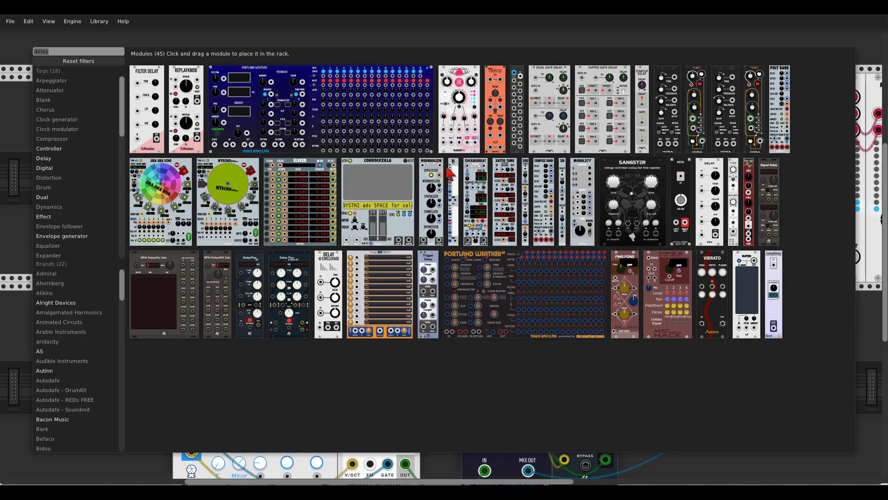
type("sampl")
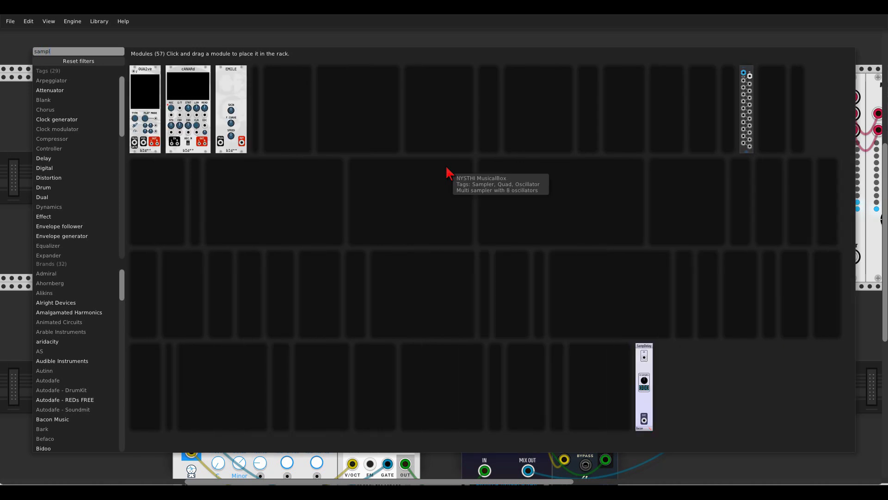
left_click_drag(485, 259, 345, 221)
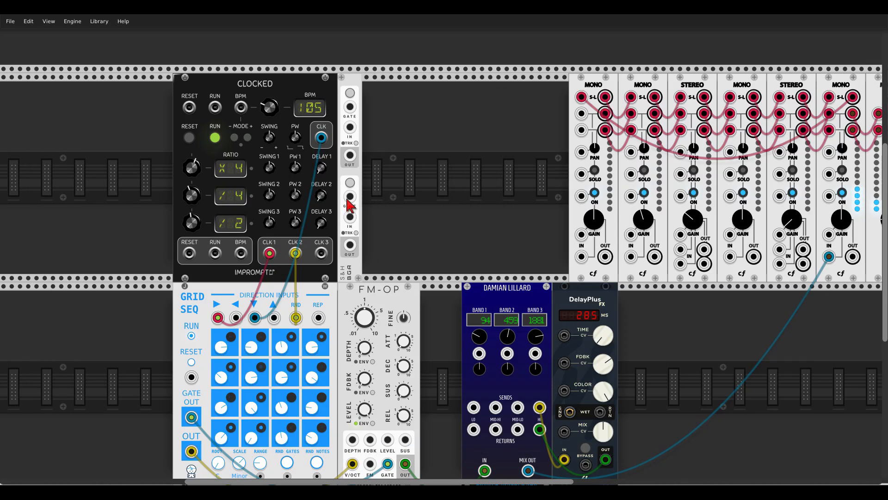
Patch Grid Seq's GATE OUT into the lower S&H gate input and check the S&H noise and range options.
left_click_drag(351, 196, 191, 418)
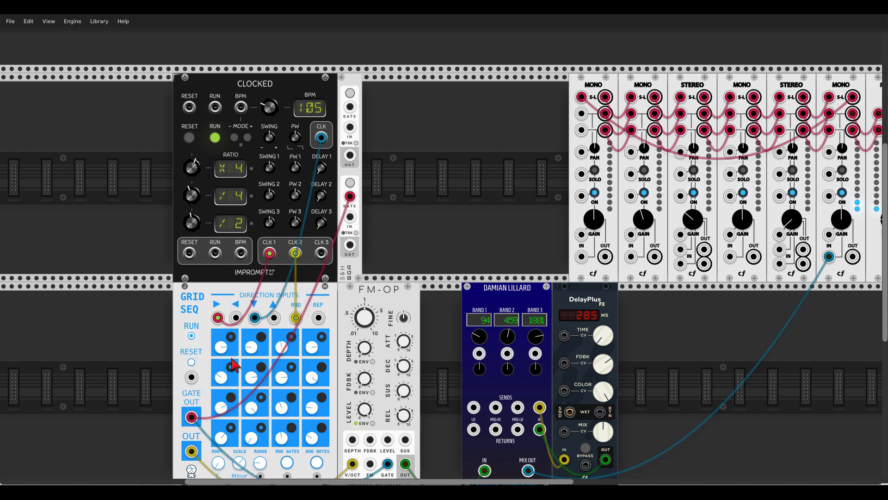
right_click(357, 85)
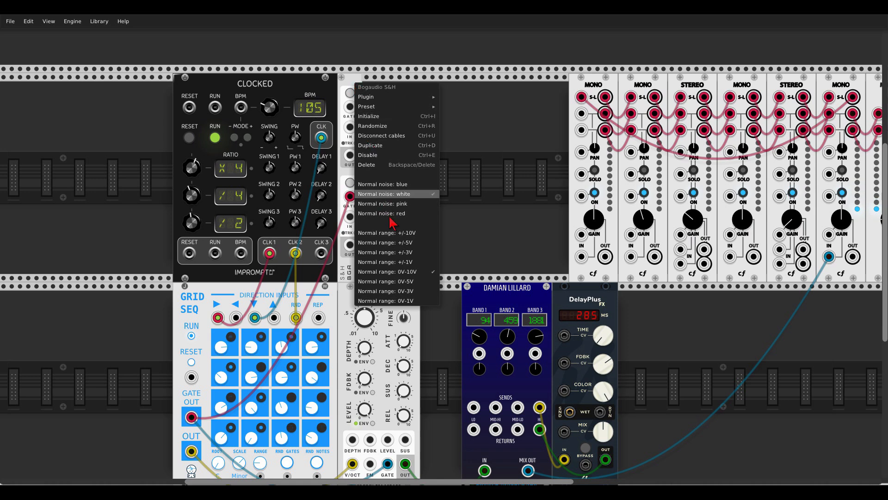
left_click(479, 263)
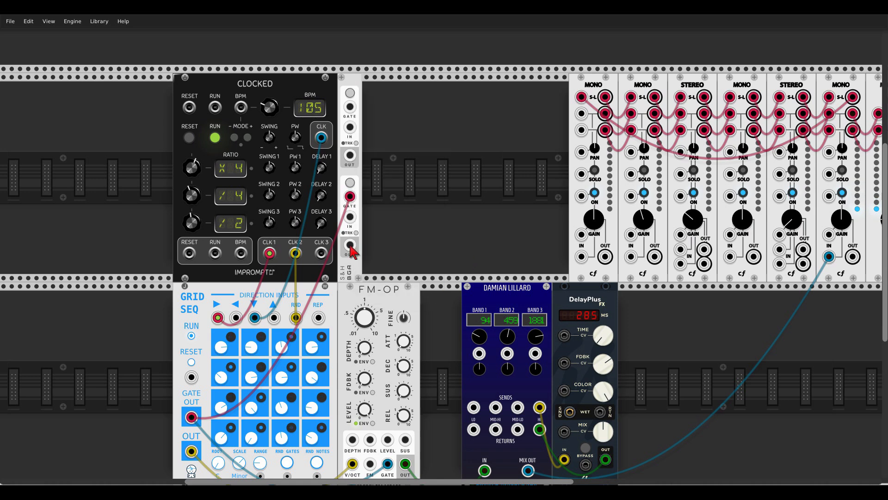
Patch the lower S&H output into FM-OP's FDBK input and set its feedback amount to about 12%.
scroll(351, 249, "down", 5)
left_click_drag(350, 129, 371, 326)
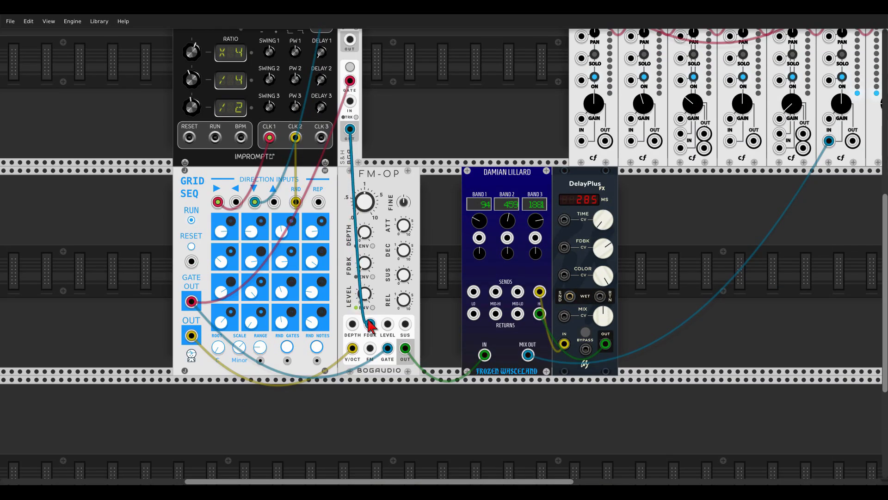
left_click_drag(367, 268, 367, 264)
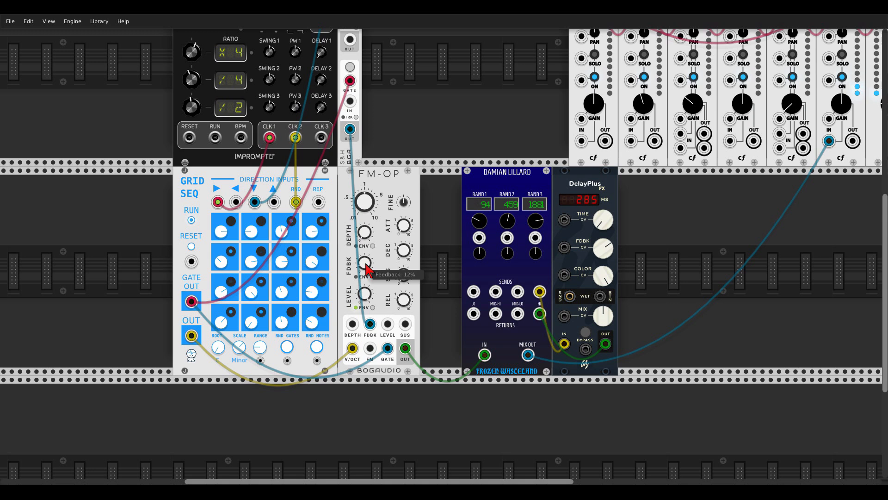
left_click_drag(366, 263, 365, 263)
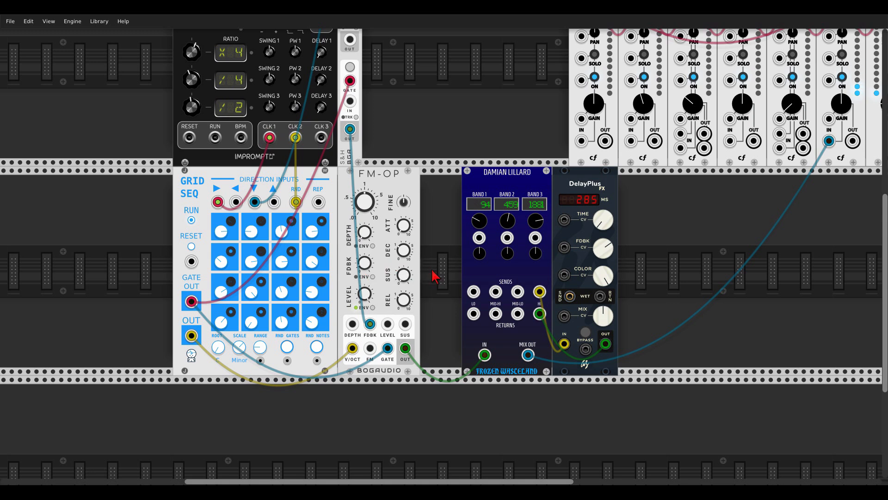
Move Damian Lillard and DelayPlus flush against FM-OP, and search for "debr" to place a Vult Debriatus beside DelayPlus.
left_click_drag(589, 181, 542, 178)
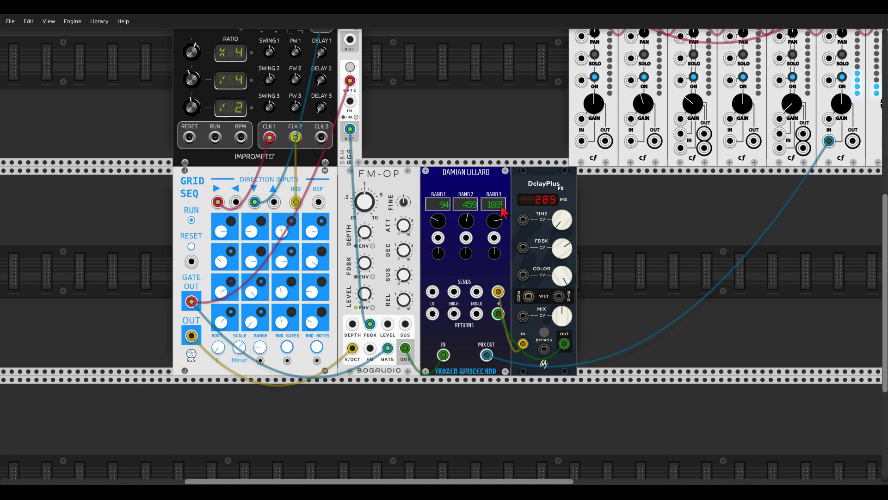
right_click(606, 259)
type("debr")
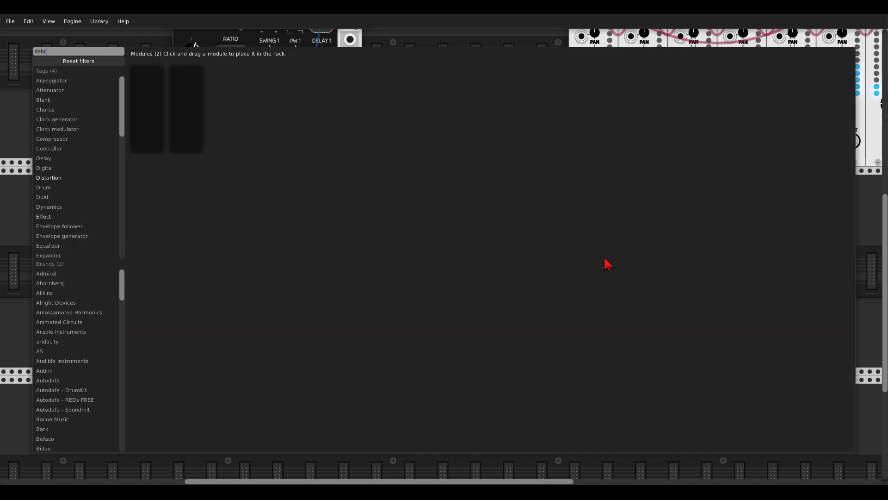
left_click_drag(149, 76, 494, 273)
Route the LO send through Debriatus's left input and output back to the LO return, and adjust its saturate and fold amounts.
scroll(494, 273, "up", 4)
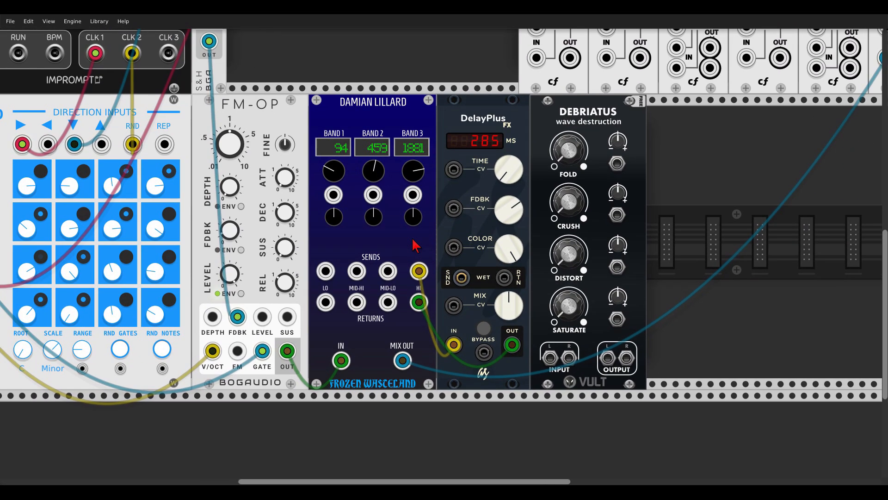
left_click_drag(326, 271, 550, 358)
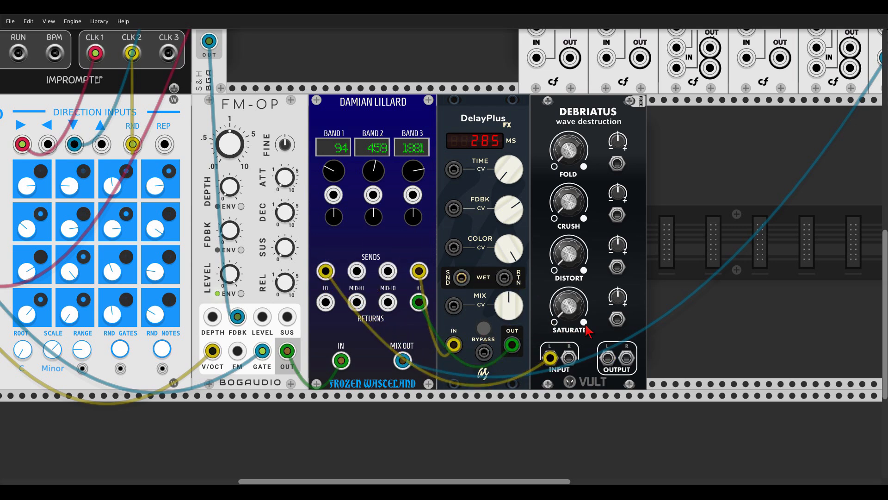
left_click_drag(608, 357, 330, 306)
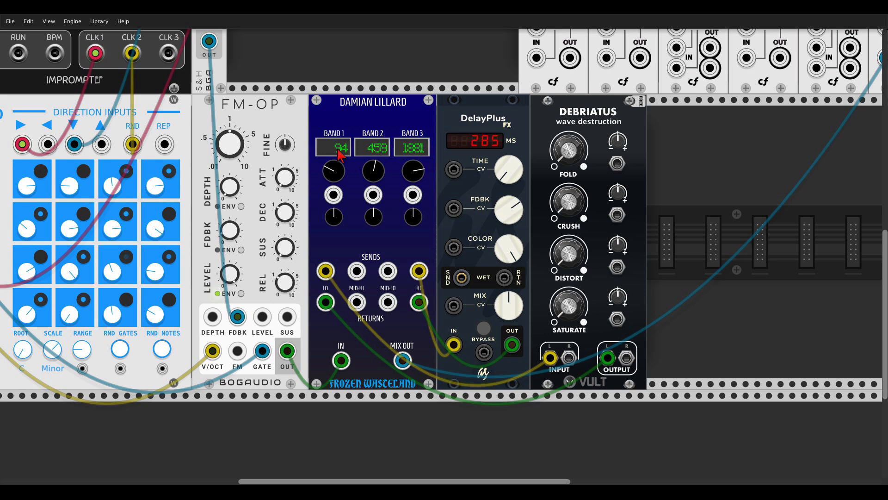
left_click_drag(590, 313, 568, 89)
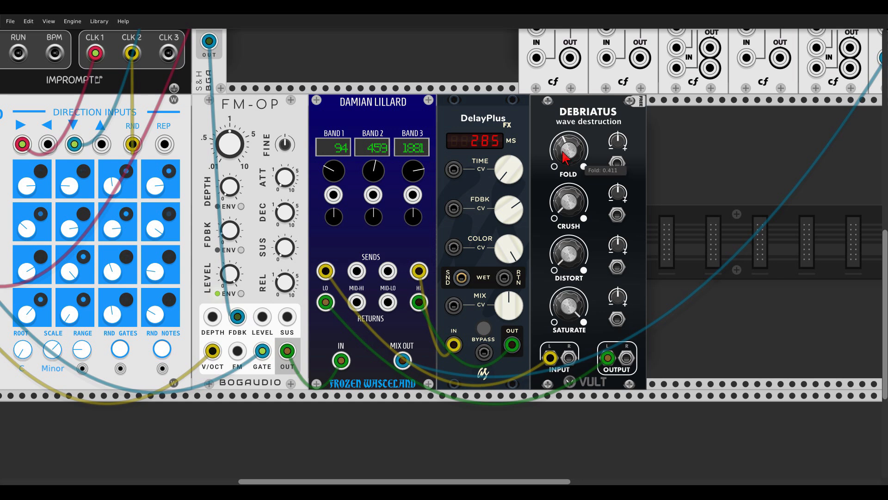
left_click_drag(565, 156, 565, 156)
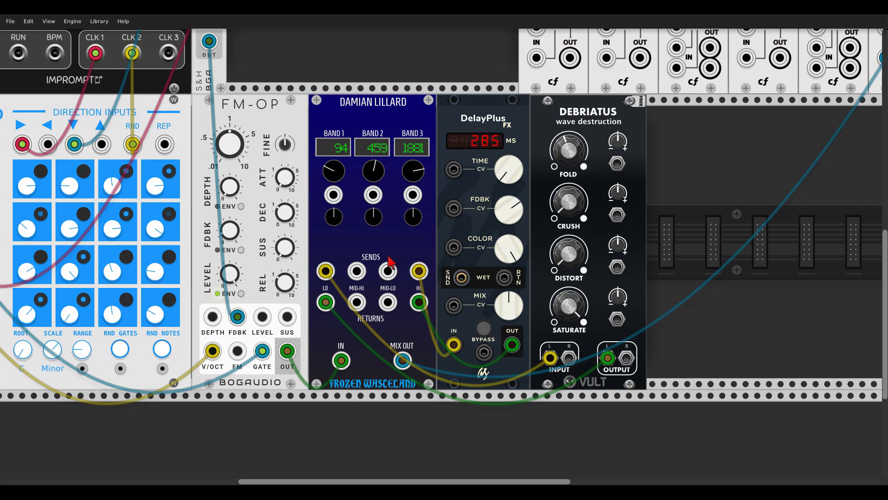
Search the module library for "t-" and place a t-Wrex module directly beside Debriatus.
right_click(683, 266)
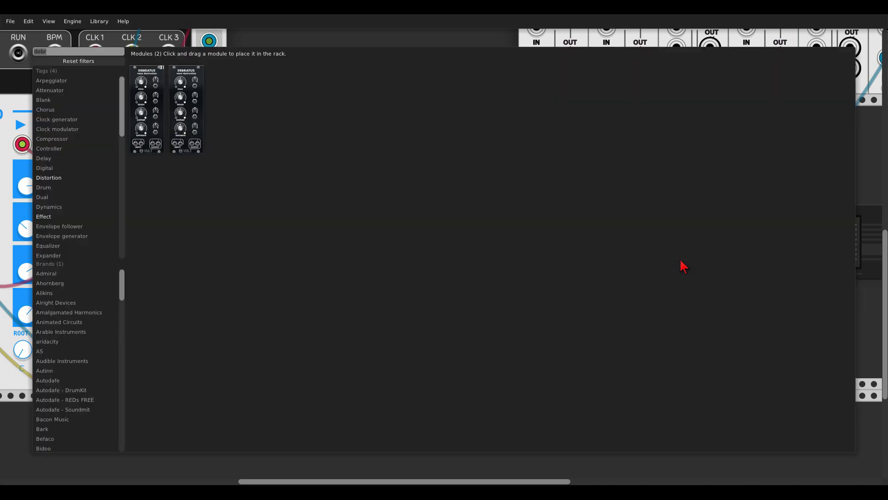
type("t-")
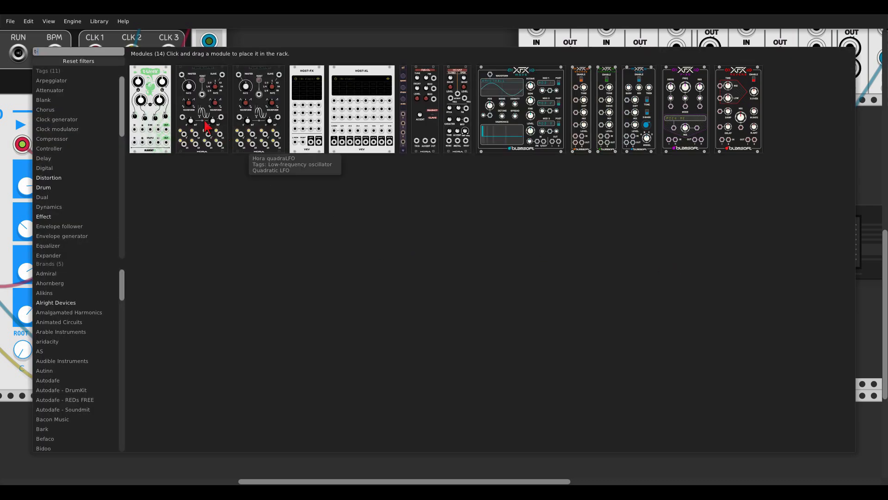
left_click(404, 270)
Route the MID-LO send through t-Wrex's upper IN and lower OUT to the MID-LO return, and adjust its four large knobs.
left_click_drag(391, 274, 663, 310)
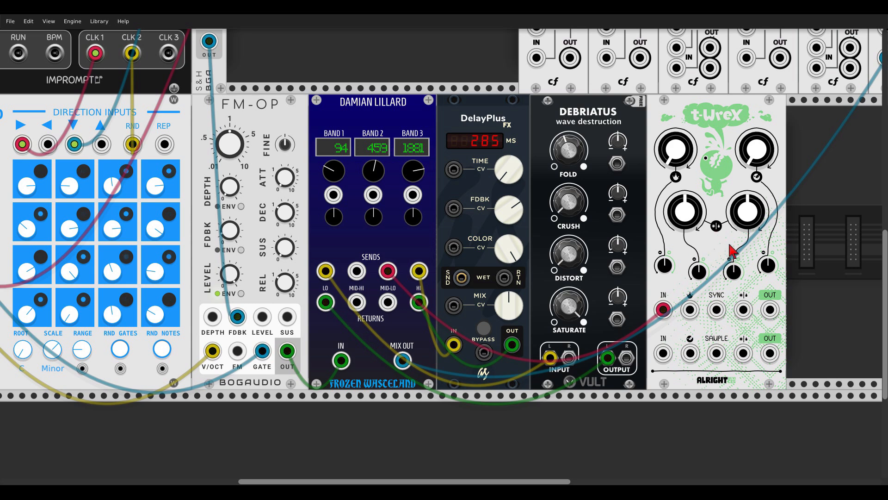
left_click_drag(770, 353, 388, 302)
mouse_move(685, 161)
left_mouse_down()
mouse_move(685, 172)
mouse_move(676, 148)
left_mouse_up()
mouse_move(749, 158)
left_mouse_down()
mouse_move(757, 152)
mouse_move(757, 160)
left_mouse_up()
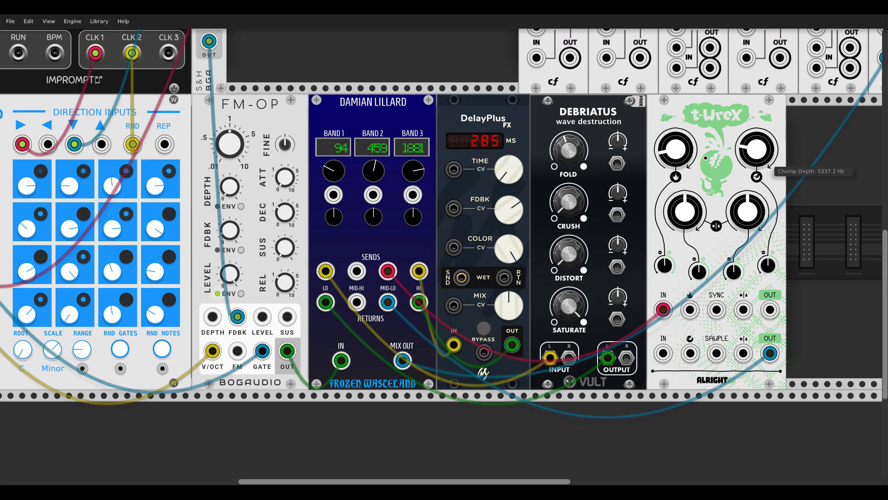
left_click_drag(747, 211, 748, 221)
left_click_drag(685, 211, 739, 223)
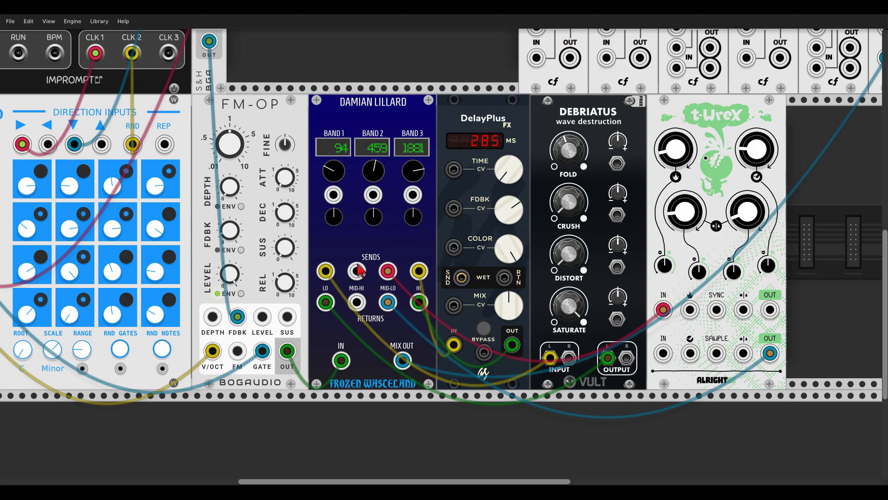
Search the module library for "boot" and place a Booty Shifter directly beside t-Wrex.
scroll(635, 169, "right", 5)
right_click(635, 170)
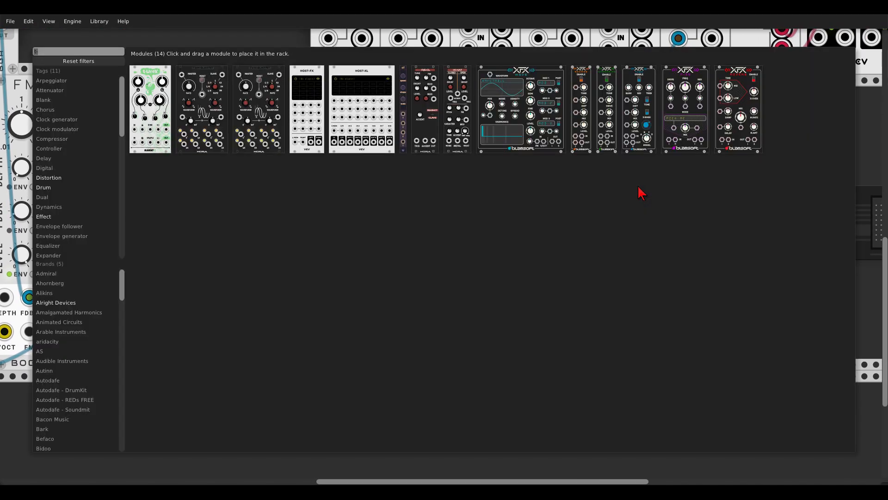
type("boot")
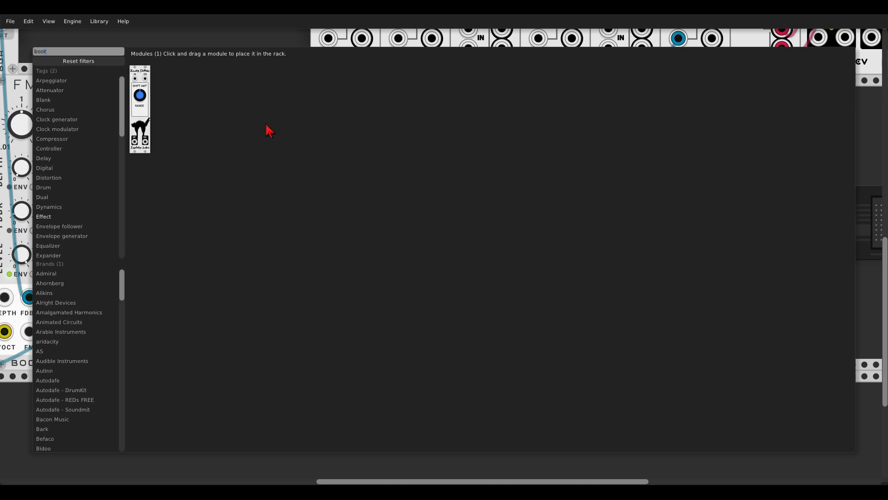
left_click(139, 93)
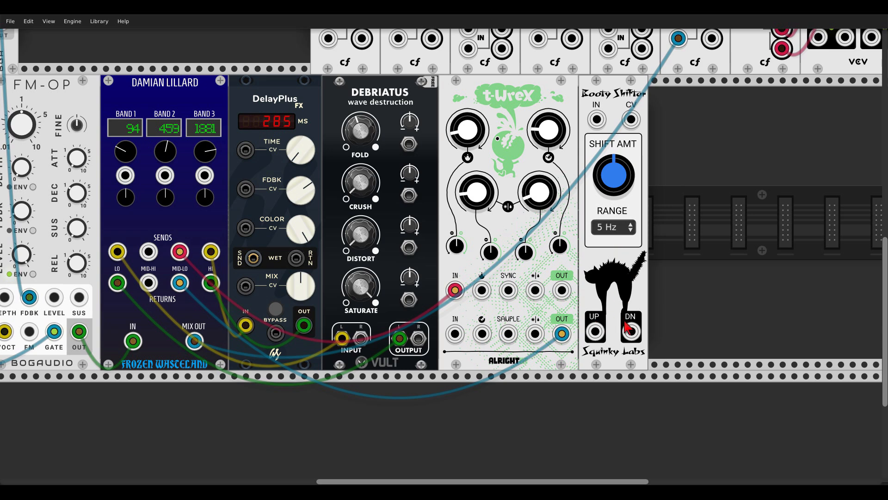
Set Booty Shifter's shift amount to 5 and patch Damian Lillard's MID-HI send into its input.
mouse_move(633, 198)
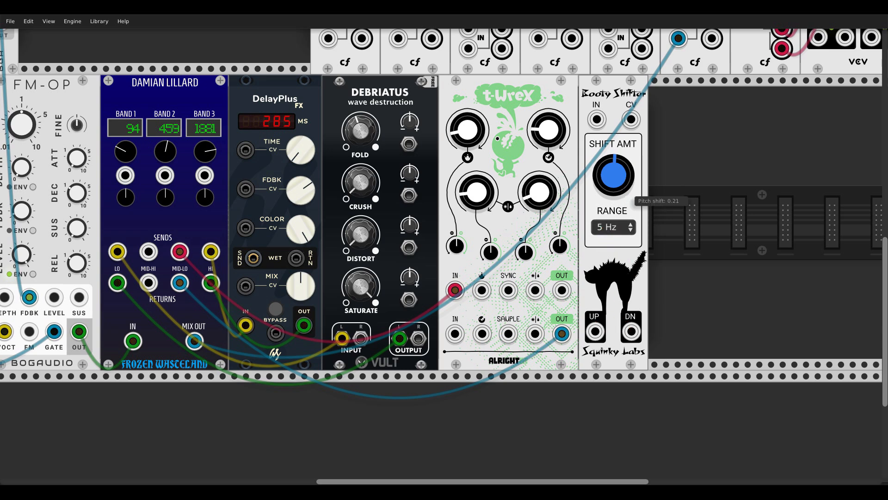
left_click_drag(633, 198, 633, 190)
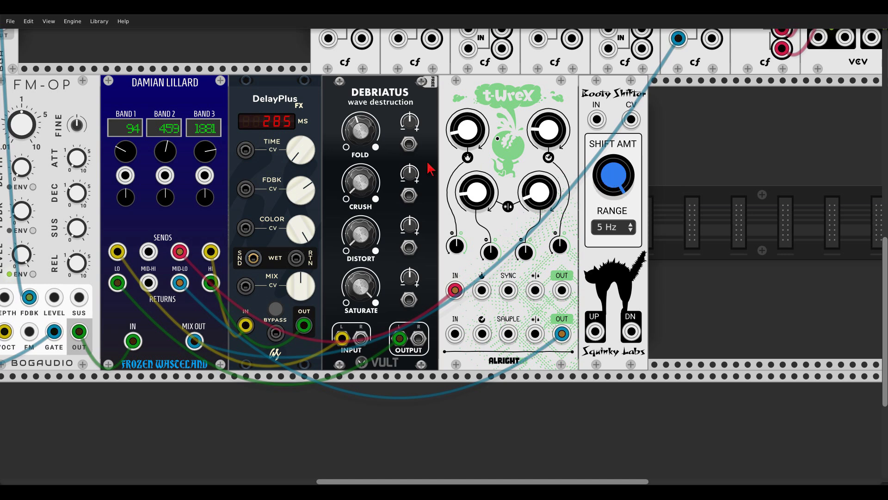
left_click_drag(148, 252, 596, 120)
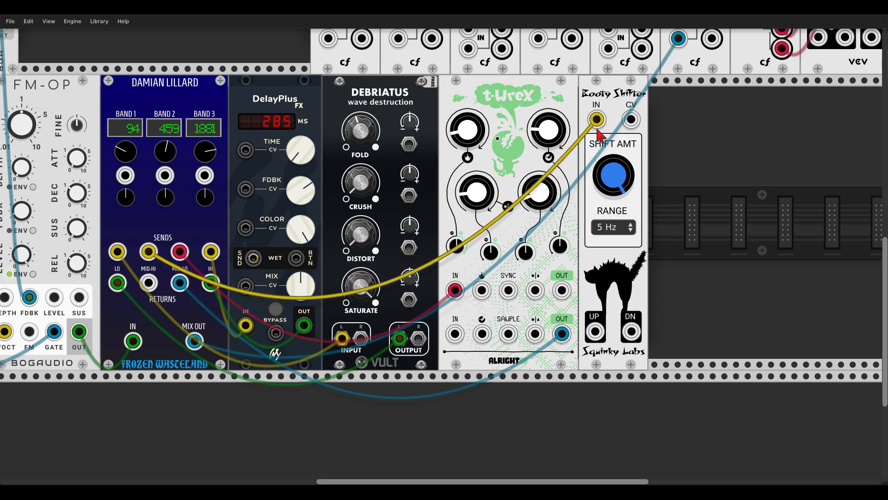
Search the module library for "plate" and place a Valley Plateau reverb directly beside Booty Shifter.
right_click(682, 198)
type("plate")
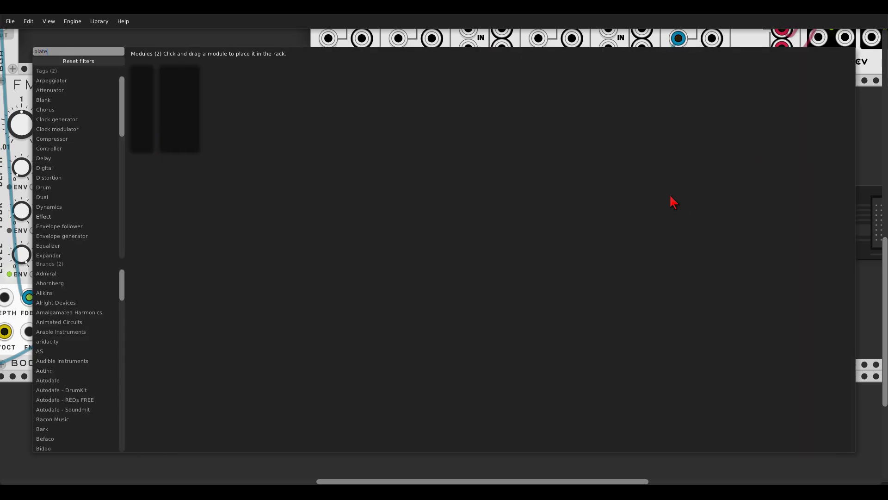
left_click(180, 78)
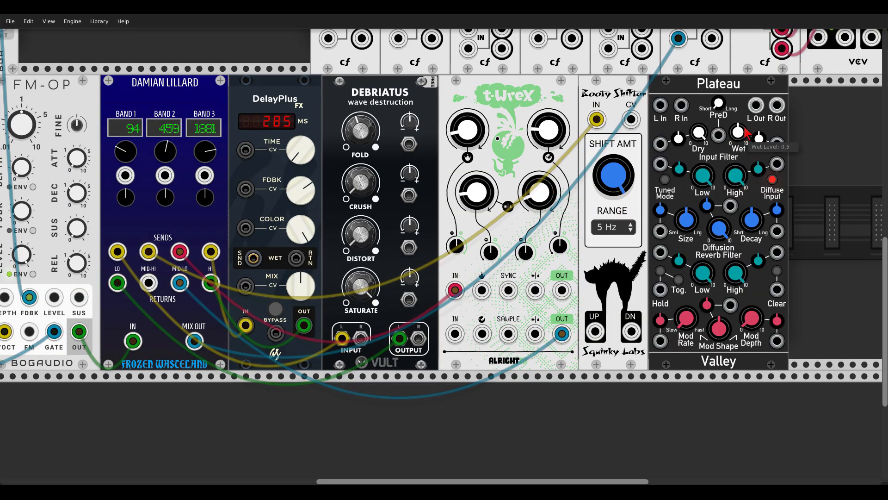
Patch Booty Shifter's UP and DN outputs into Plateau's left and right inputs, and adjust Plateau's low cuts and decay.
left_click_drag(595, 331, 632, 331)
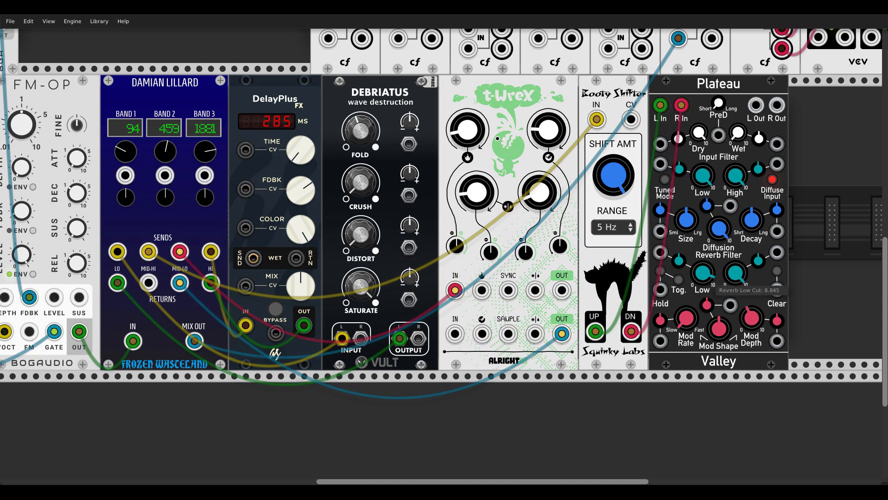
mouse_move(703, 183)
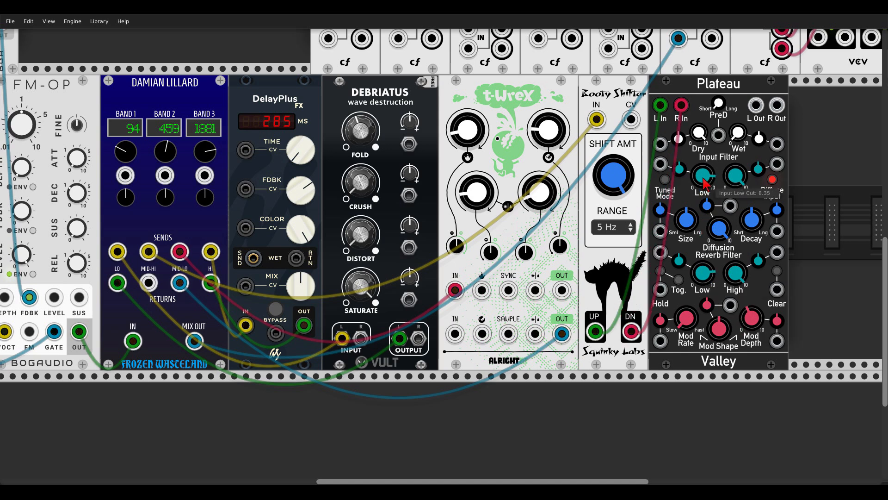
left_click_drag(752, 214, 741, 217)
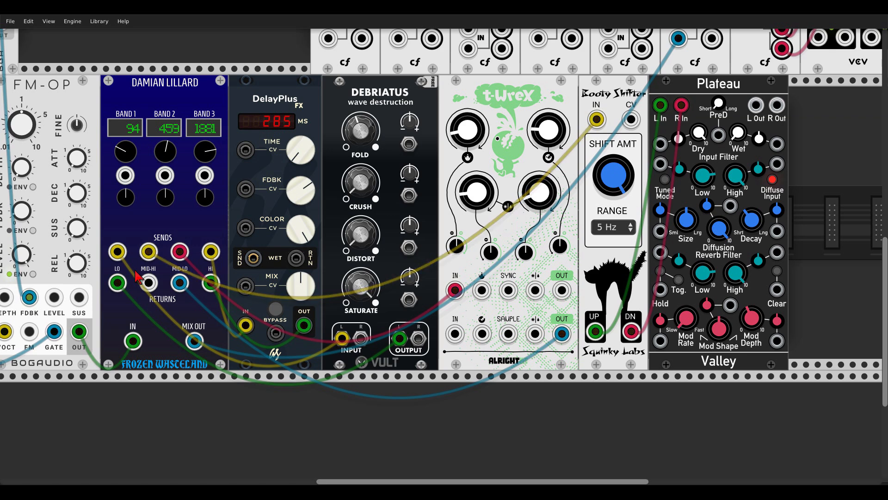
Patch Plateau's left and right outputs into the two inputs of the second stereo mixer channel.
scroll(679, 131, "up", 5)
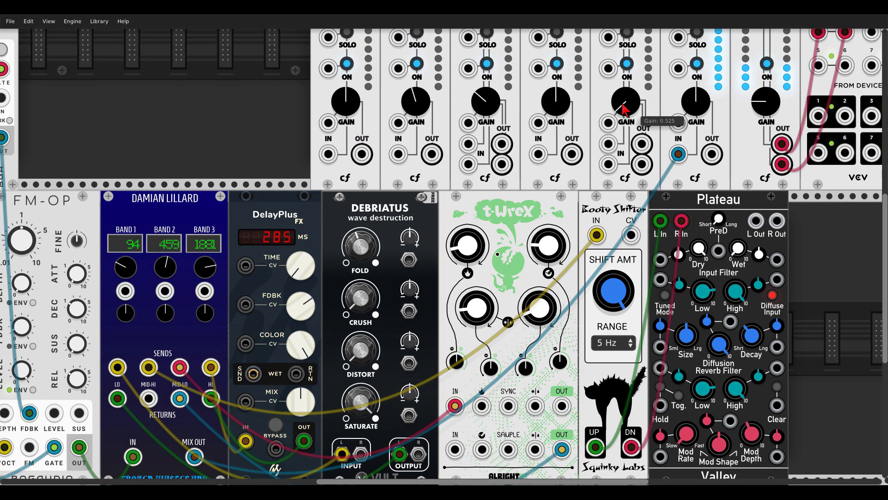
left_click_drag(756, 221, 608, 145)
left_click_drag(777, 221, 609, 164)
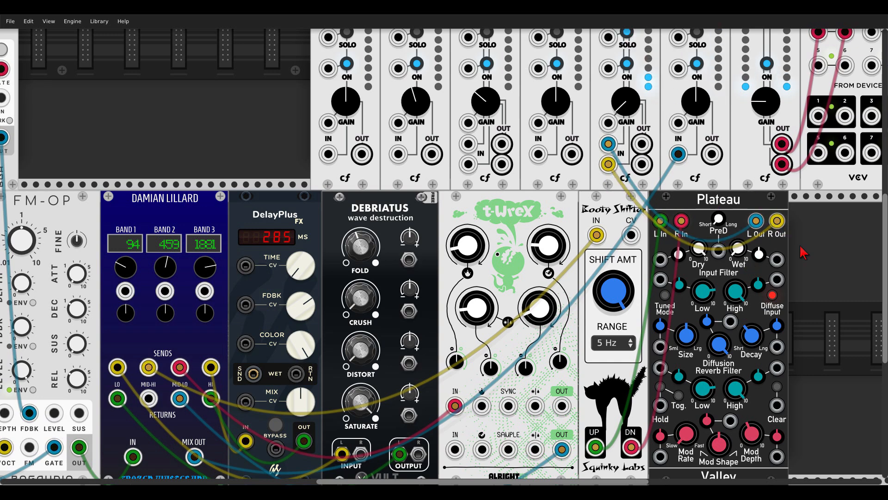
Adjust Plateau's wet level.
scroll(797, 251, "down", 3)
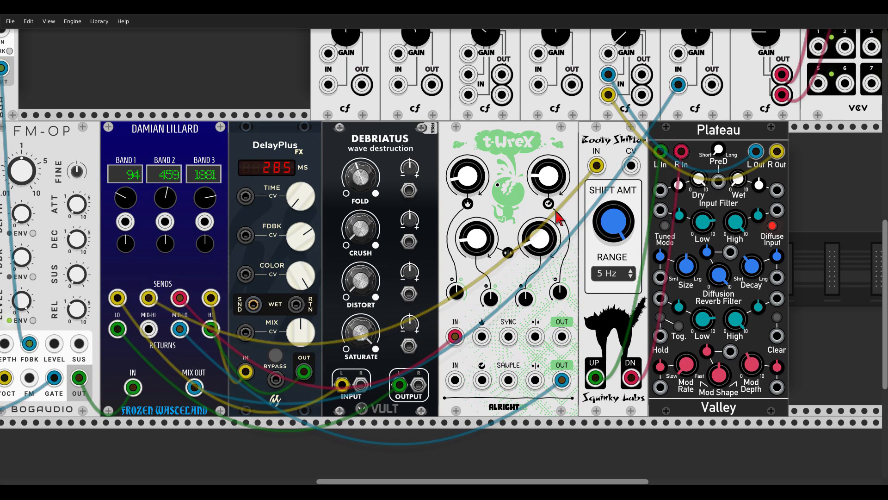
mouse_move(737, 181)
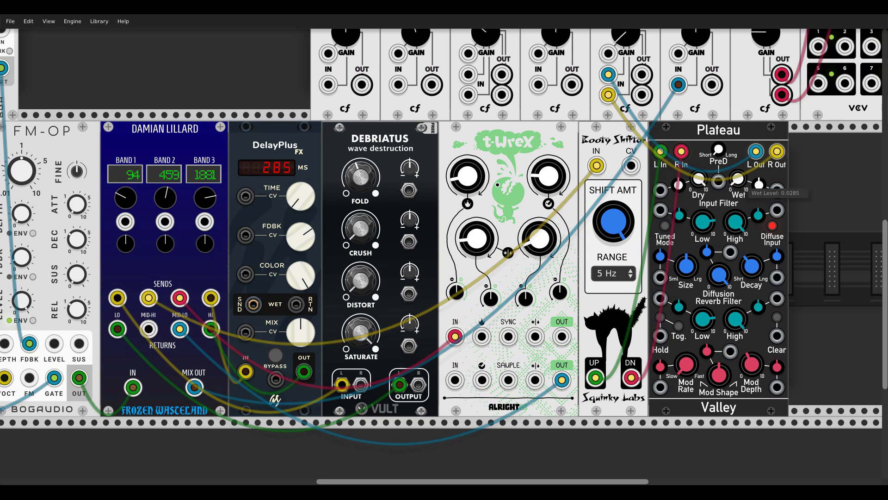
left_click_drag(737, 182, 737, 185)
Raise the gain of the stereo mixer channel fed by Plateau.
scroll(627, 102, "up", 6)
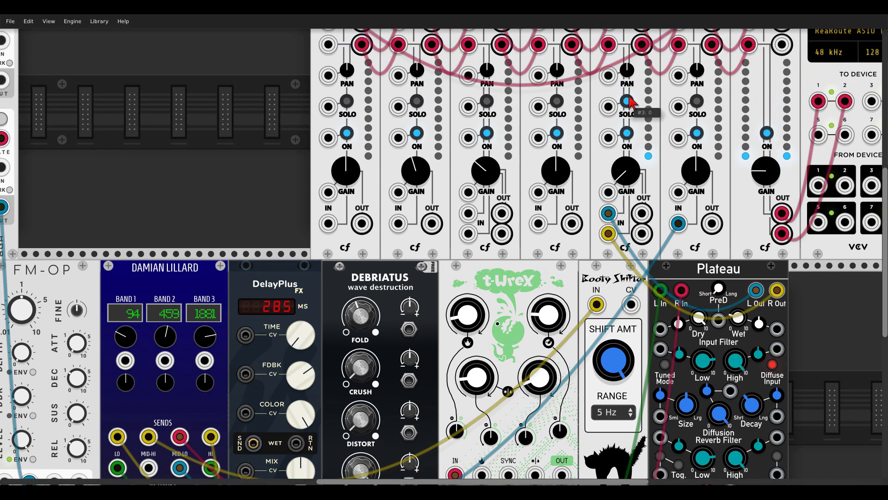
mouse_move(632, 178)
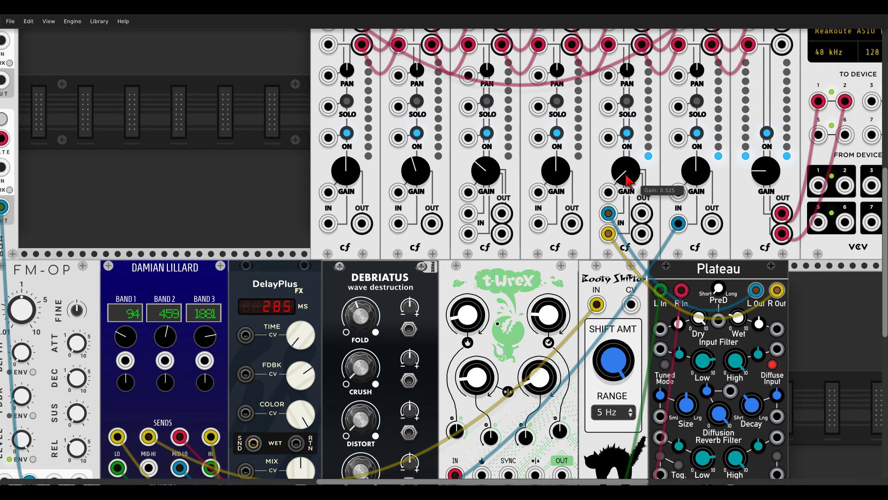
left_click_drag(627, 179, 628, 176)
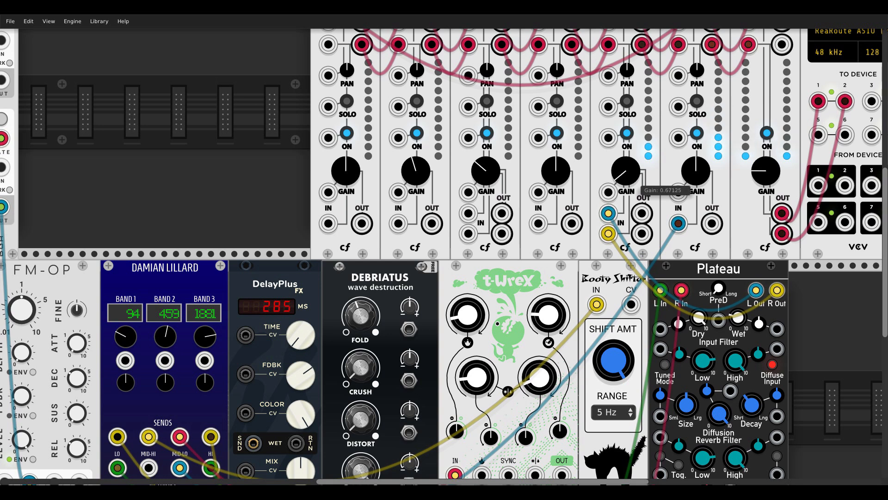
left_click_drag(629, 180, 629, 178)
scroll(625, 189, "down", 4)
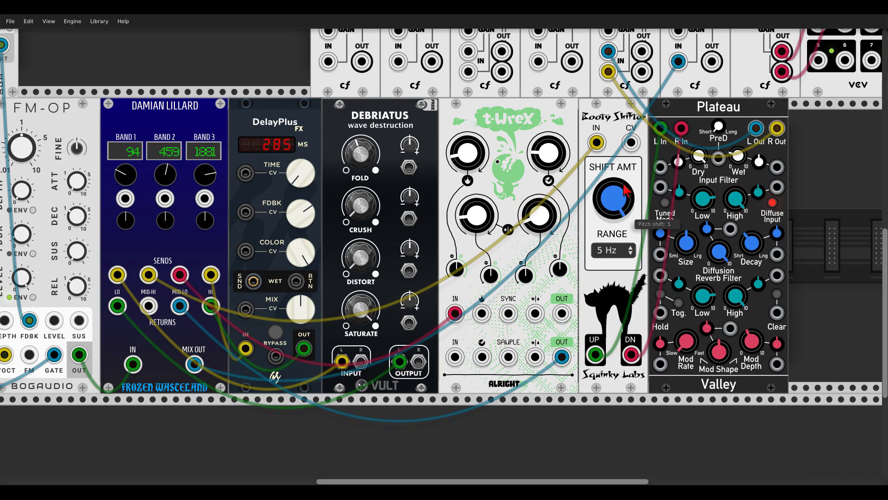
scroll(625, 190, "down", 1, "ctrl")
scroll(397, 88, "left", 3)
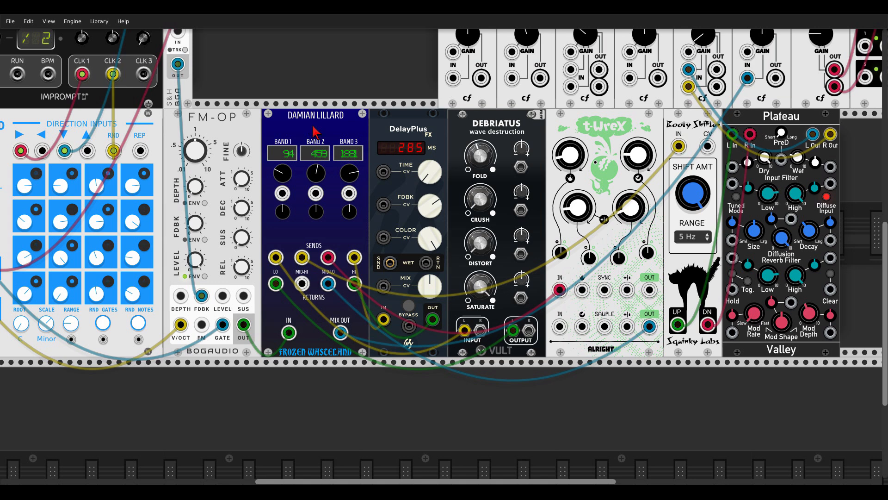
Duplicate the Damian Lillard module and place the copy in the empty row beneath the original.
key("ctrl+d")
left_click_drag(314, 85, 299, 361)
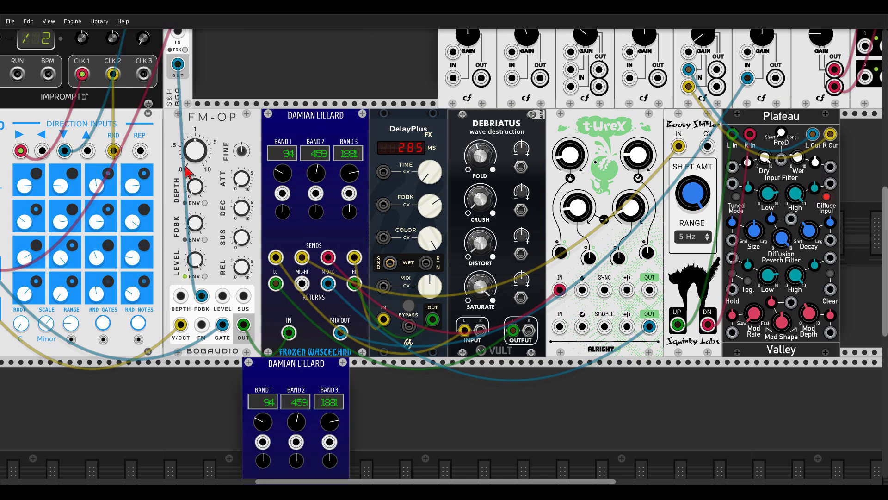
left_click(10, 22)
left_click(10, 21)
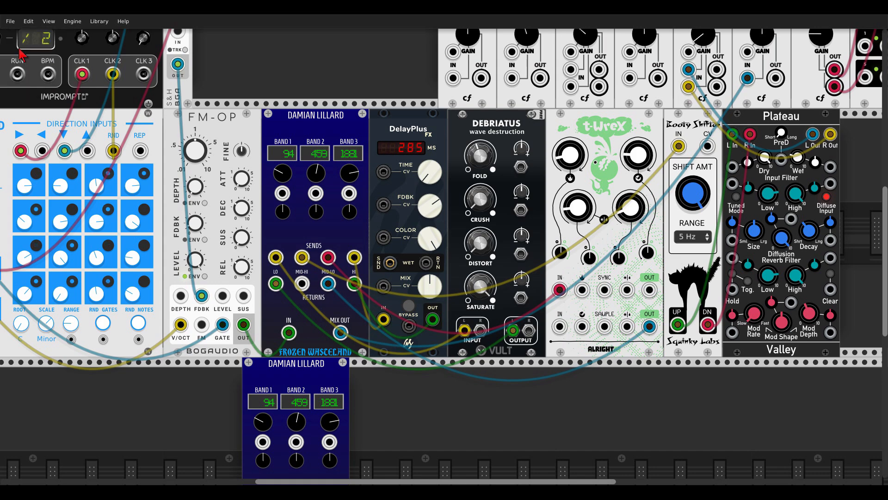
scroll(200, 293, "down", 5)
scroll(200, 294, "left", 5)
scroll(200, 294, "down", 1)
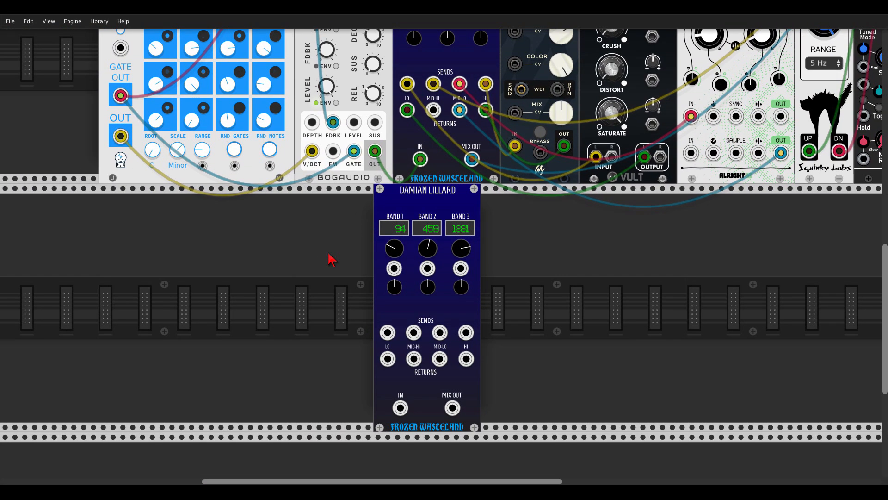
Add the Energy ringmod oscillator beside the copied Damian Lillard, searching the module library for "energ".
right_click(365, 273)
type("energ")
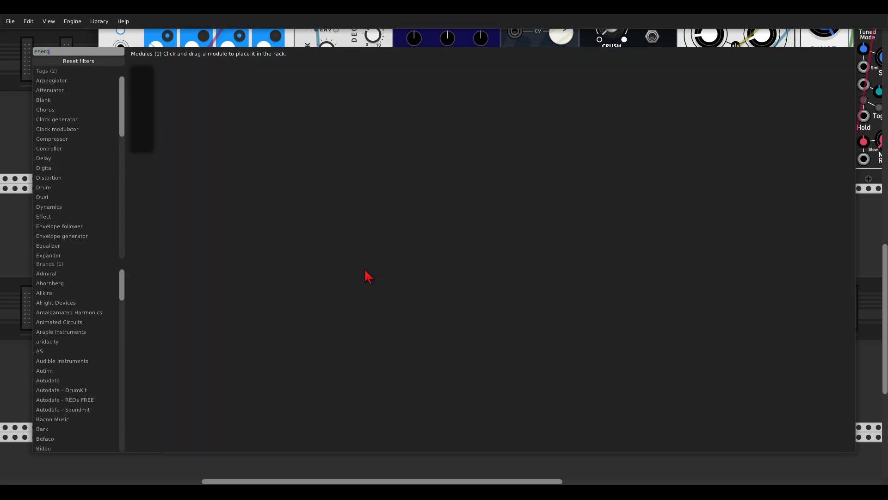
left_click_drag(148, 78, 345, 245)
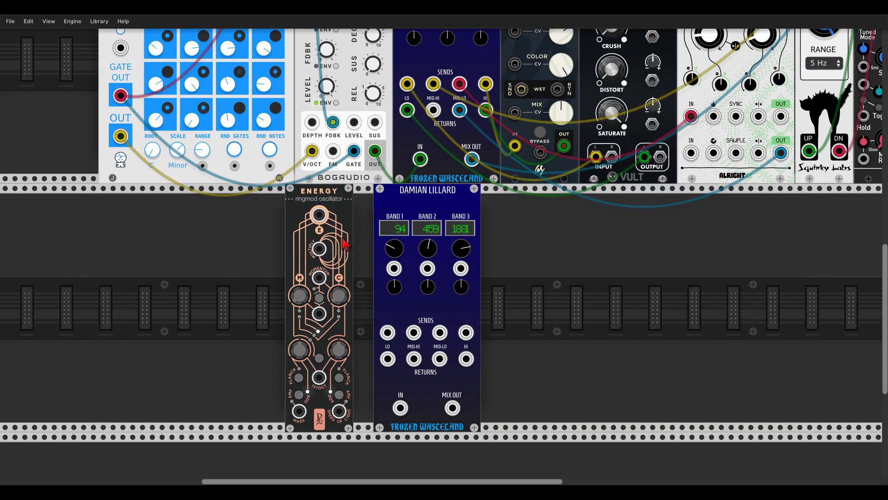
Add the AD envelope module directly before Energy, searching the module library for "eg".
right_click(284, 241)
type("eg")
left_click(706, 90)
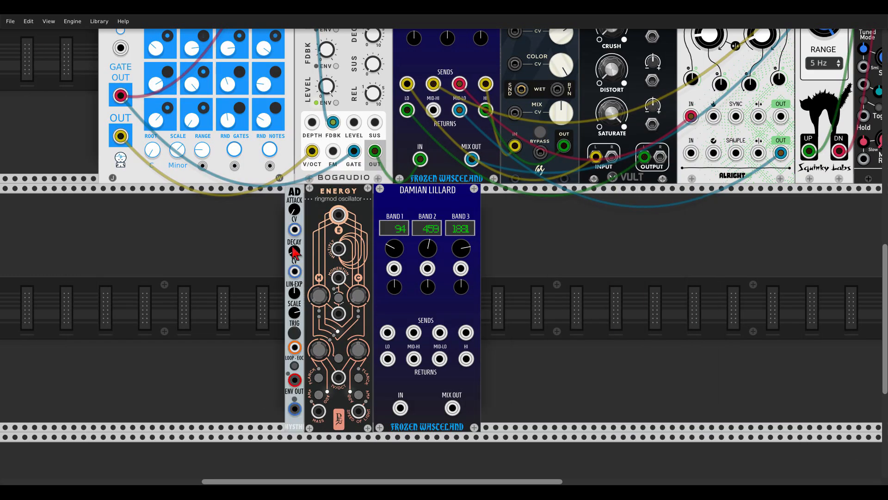
left_click_drag(285, 197, 294, 197)
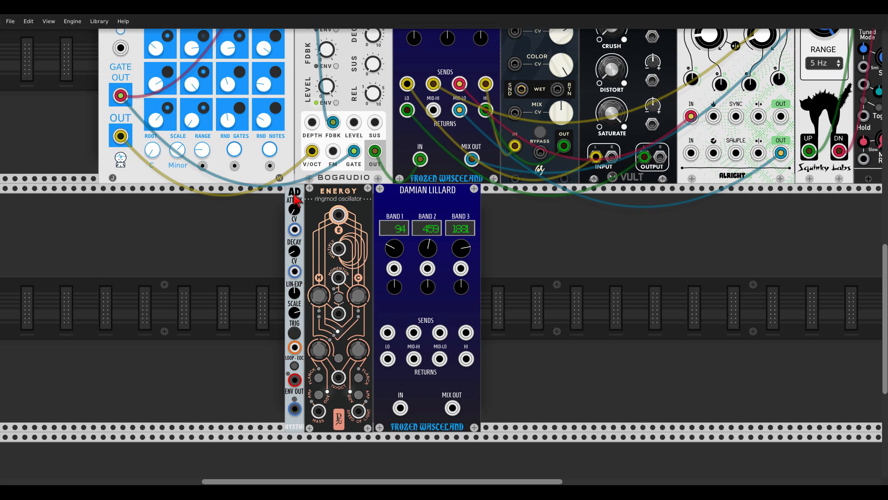
Patch AD's envelope output into Energy's Multiply input and trigger AD from the clock's CLK 2 output.
left_click_drag(295, 410, 339, 250)
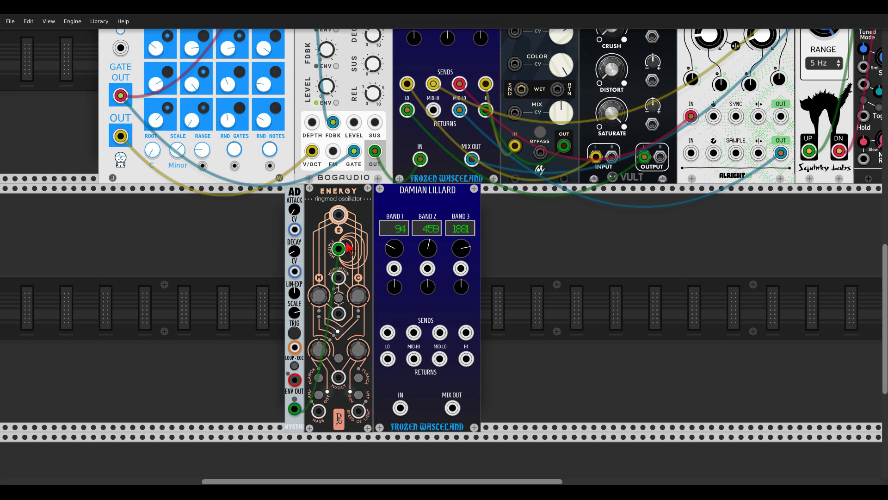
scroll(347, 249, "down", 5)
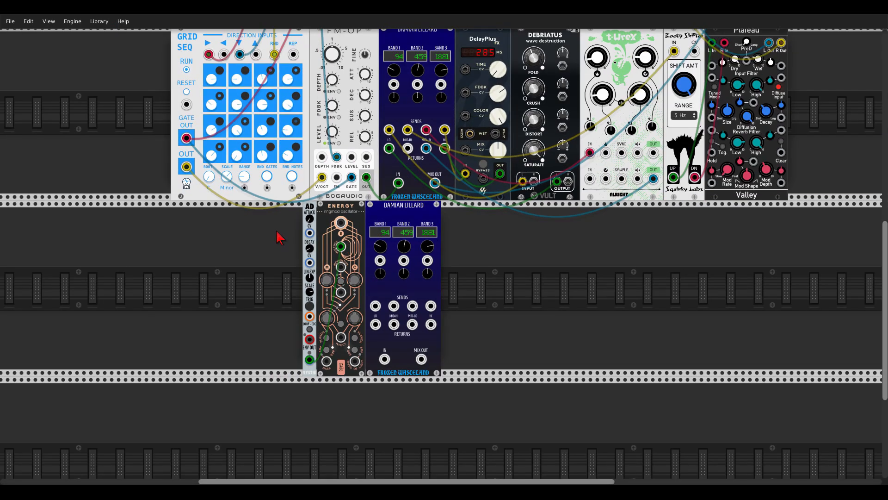
scroll(313, 329, "up", 3)
scroll(314, 332, "down", 1)
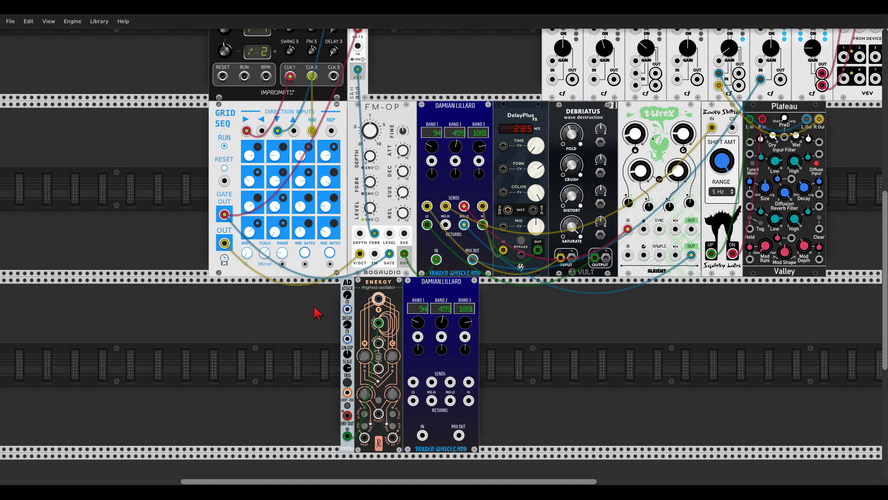
left_click_drag(347, 392, 312, 136)
scroll(314, 314, "down", 5)
scroll(319, 344, "up", 5)
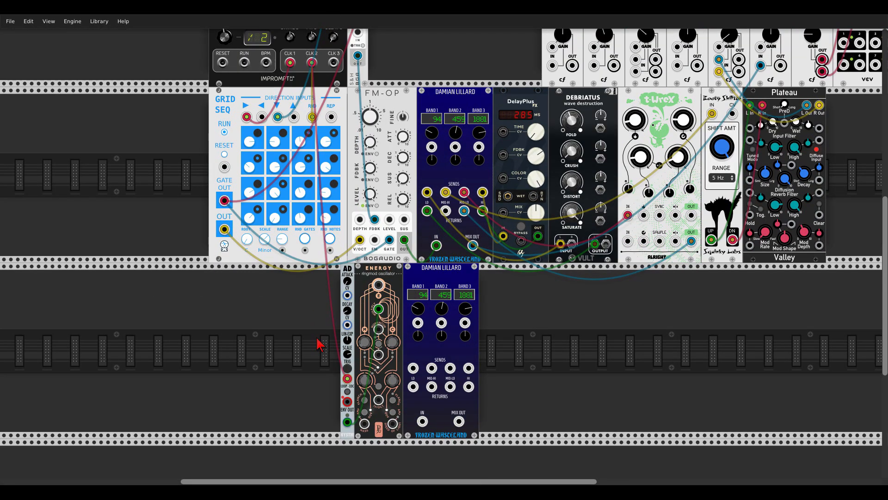
Move the S&H module beside AD and patch its upper section with CLK 2 as gate, Grid Seq's output as input, and Energy's 1V/Oct as destination.
left_click_drag(361, 82, 332, 433)
left_click_drag(330, 291, 312, 63)
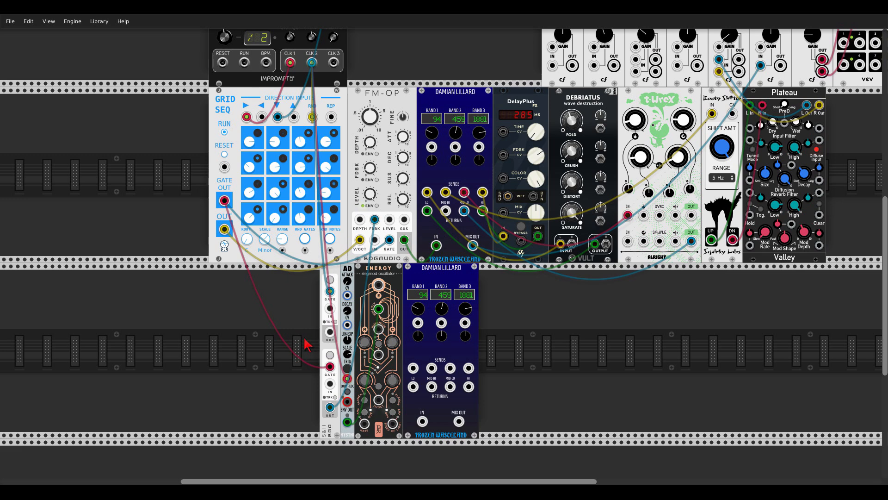
left_click_drag(330, 308, 224, 229)
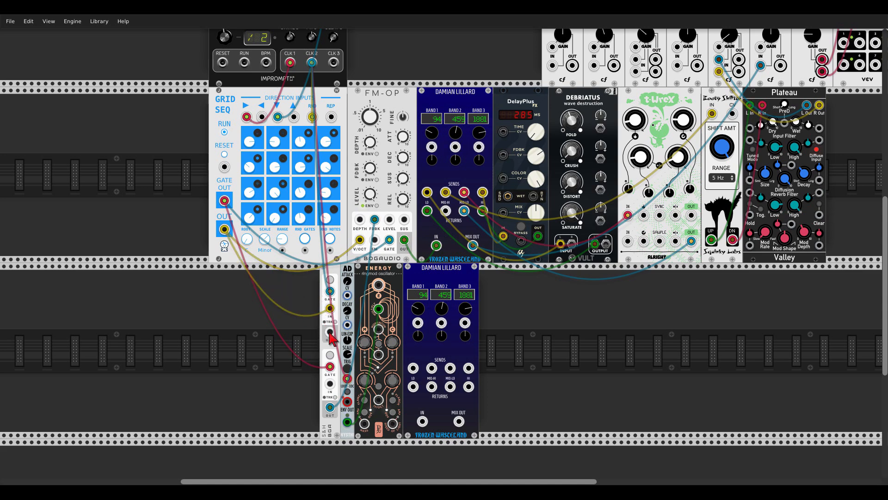
left_click_drag(378, 399, 330, 337)
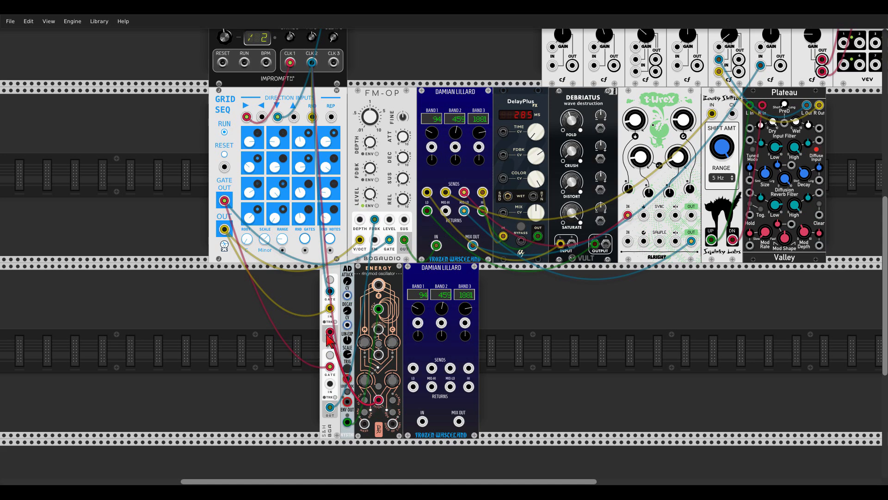
Patch Energy's output into the second Damian Lillard's input, and that module's mix output into a free mono mixer channel.
left_click_drag(379, 285, 422, 421)
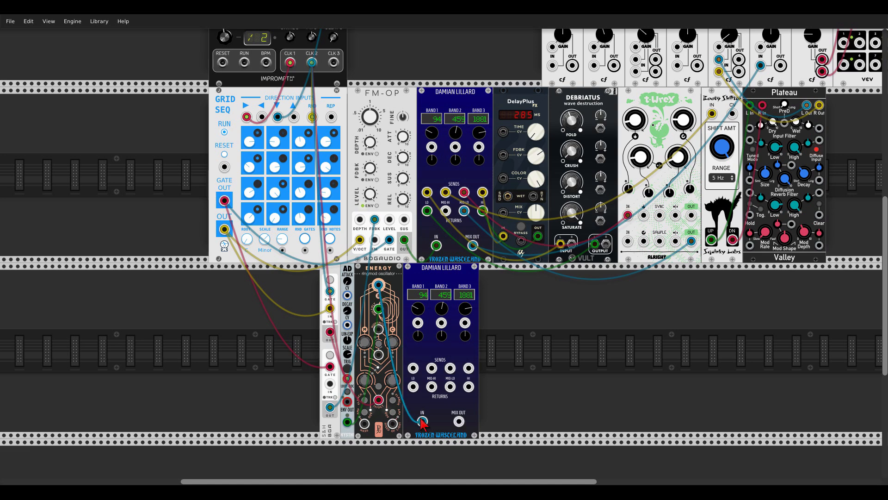
left_click_drag(458, 421, 677, 65)
scroll(678, 93, "up", 2)
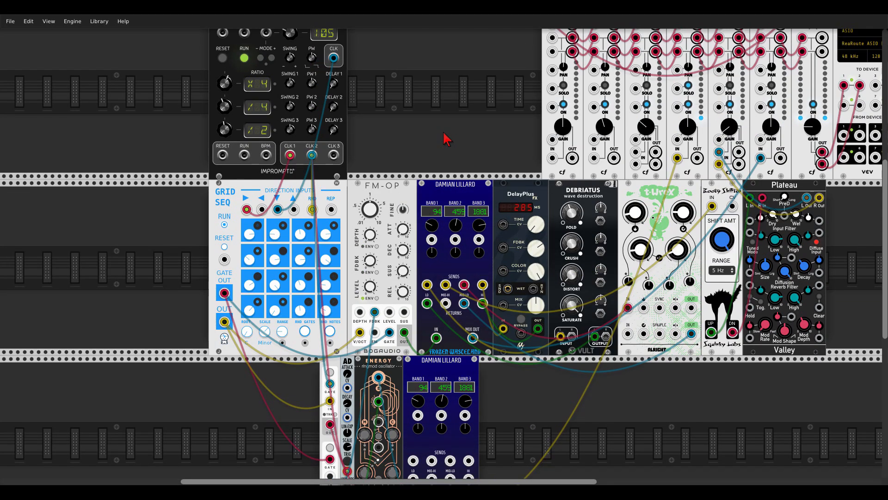
Duplicate the S&H module beside AD and patch the CLK 2 clock into both gate inputs of the copy.
scroll(447, 139, "down", 3)
scroll(358, 300, "up", 3)
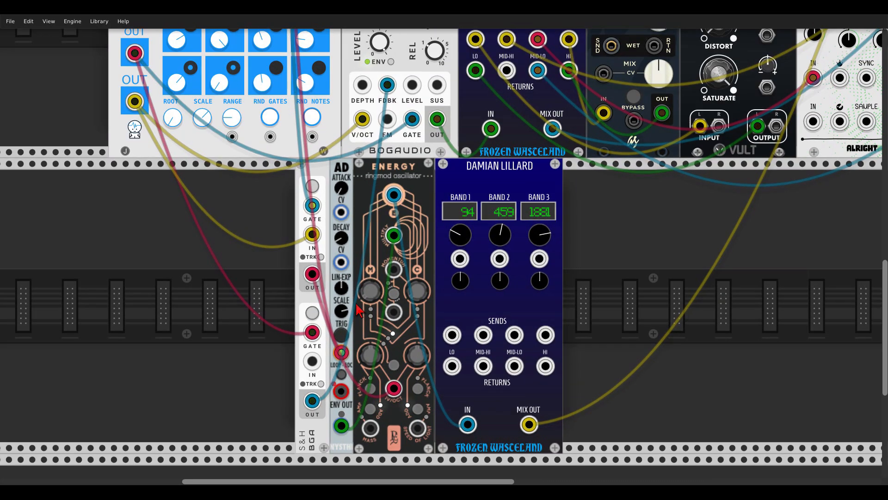
scroll(357, 303, "up", 1)
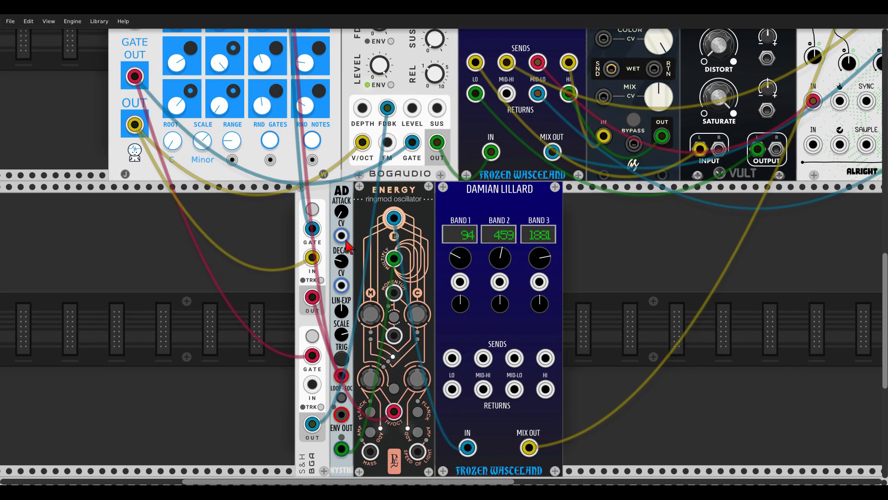
scroll(347, 245, "down", 2)
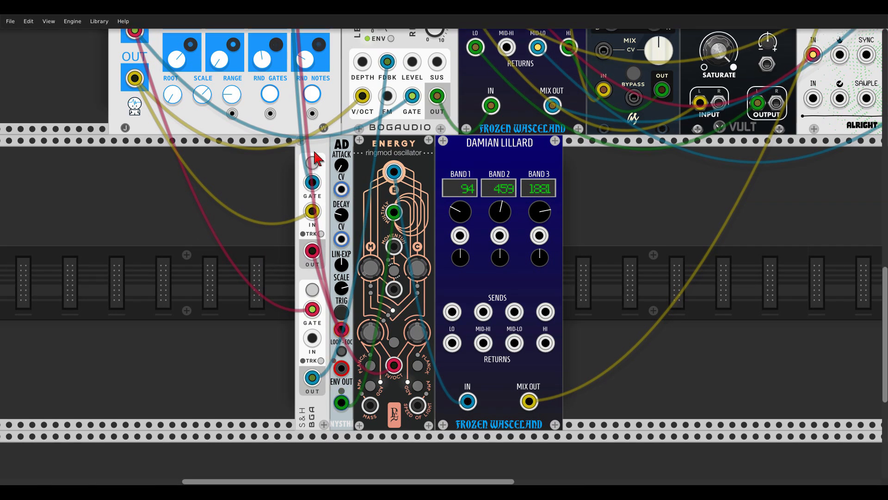
key("ctrl+d")
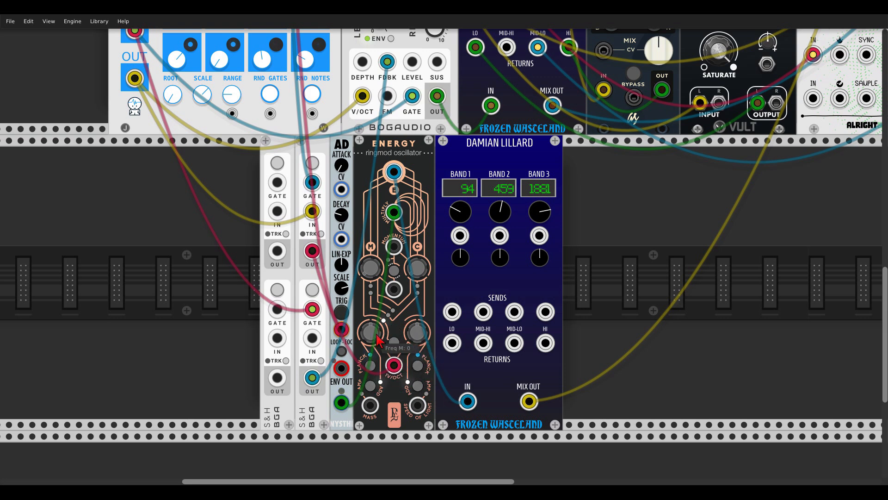
left_click_drag(383, 344, 430, 344)
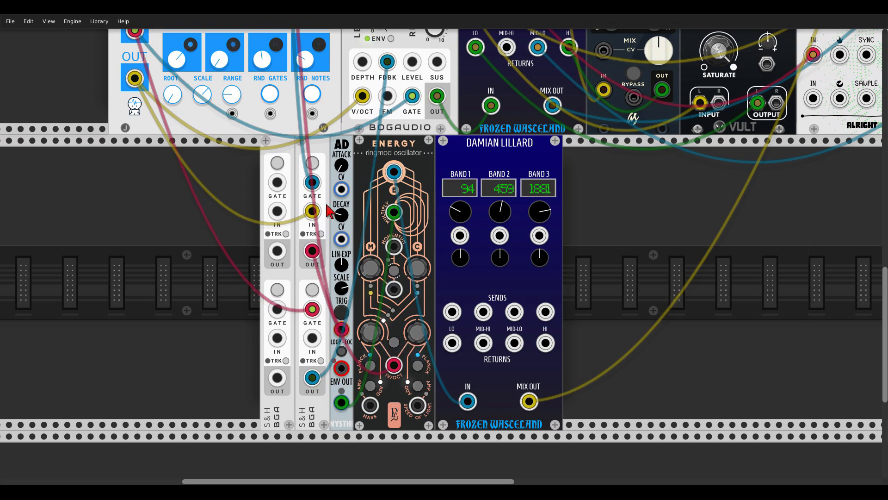
left_click_drag(314, 183, 283, 307)
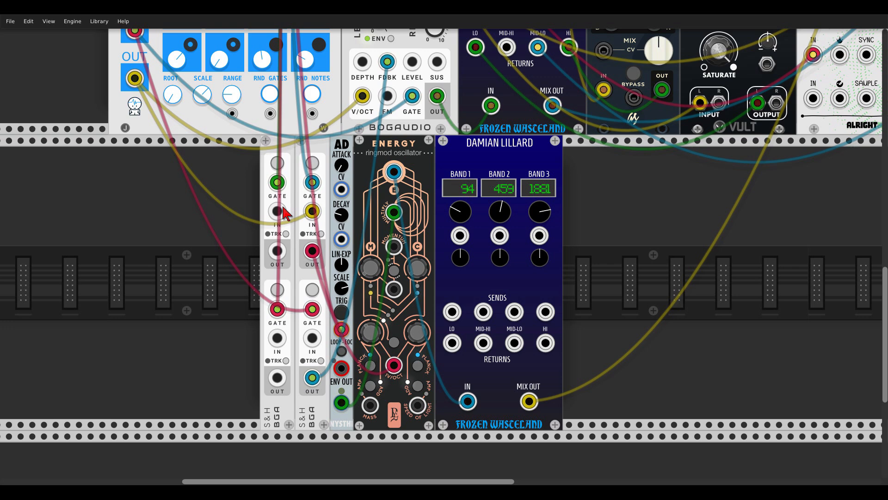
Patch the copied S&H's upper and lower outputs into Energy's two Momentum inputs.
left_click_drag(276, 255, 394, 246)
left_click_drag(394, 290, 276, 377)
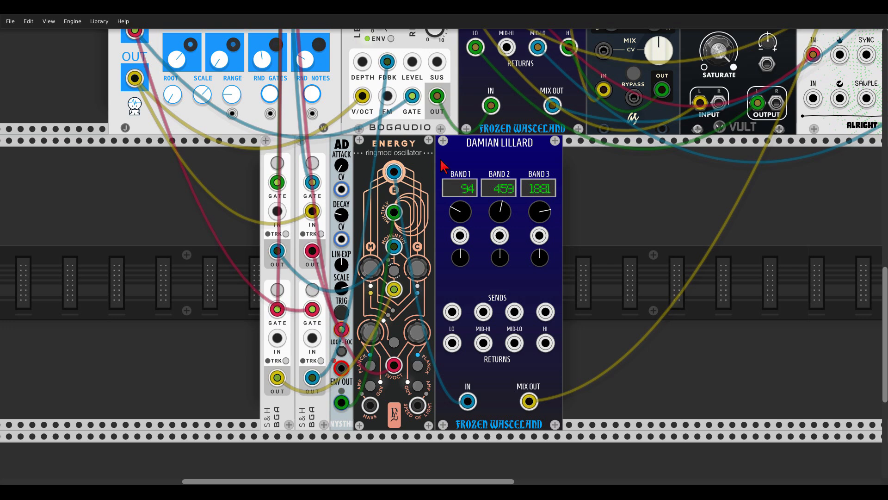
Shift the lower row of modules to start under Grid Seq and add Chronoblob2 after the second Damian Lillard.
left_click_drag(486, 152, 347, 145)
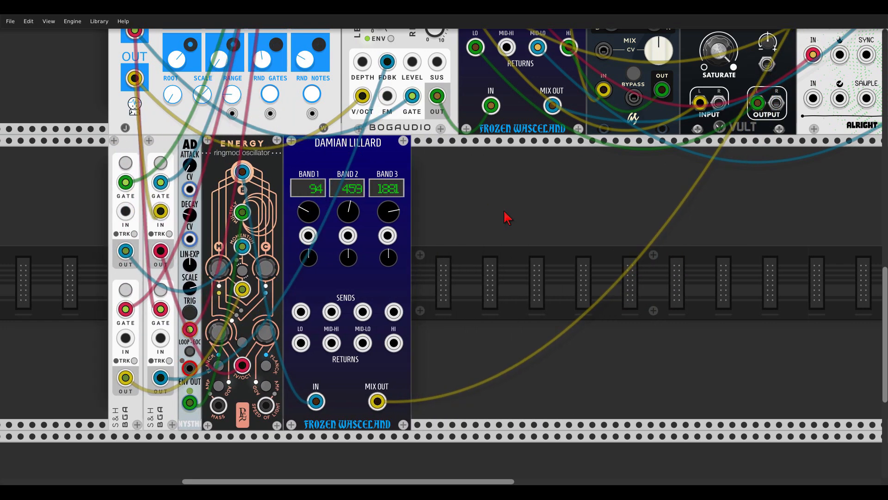
right_click(506, 214)
type("ch")
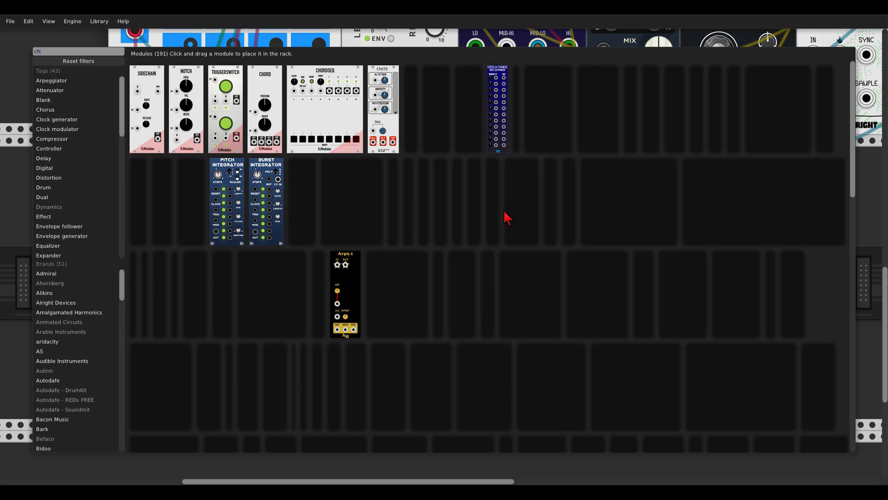
type("r")
left_click_drag(142, 91, 451, 225)
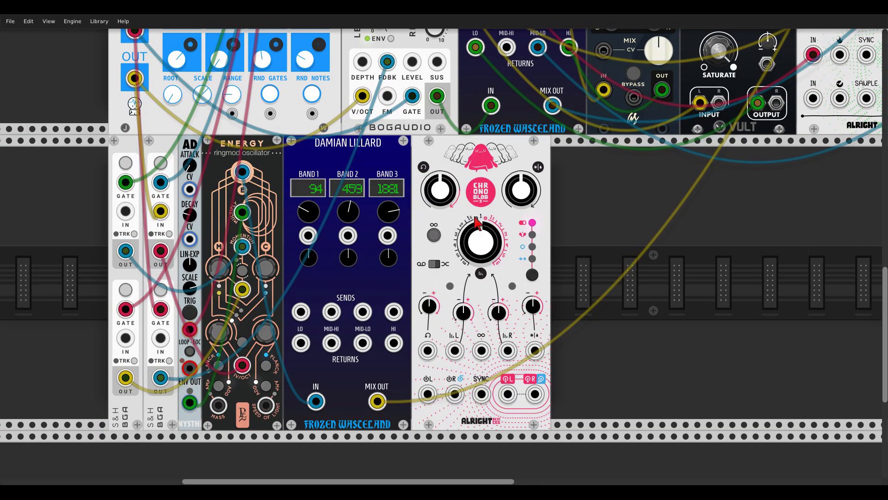
Switch Chronoblob2 to its third delay mode and patch the clock's master CLK output into its SYNC input.
left_click(532, 275)
left_click(533, 275)
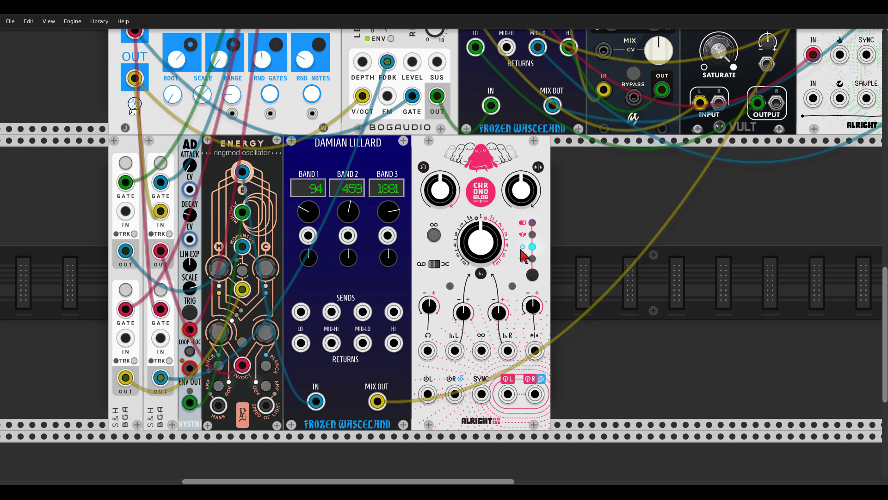
scroll(504, 267, "down", 5)
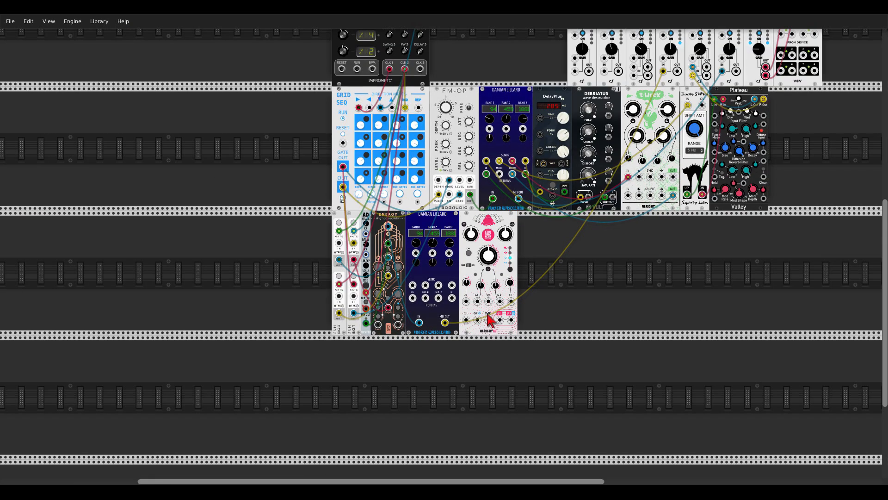
left_click_drag(485, 280, 419, 63)
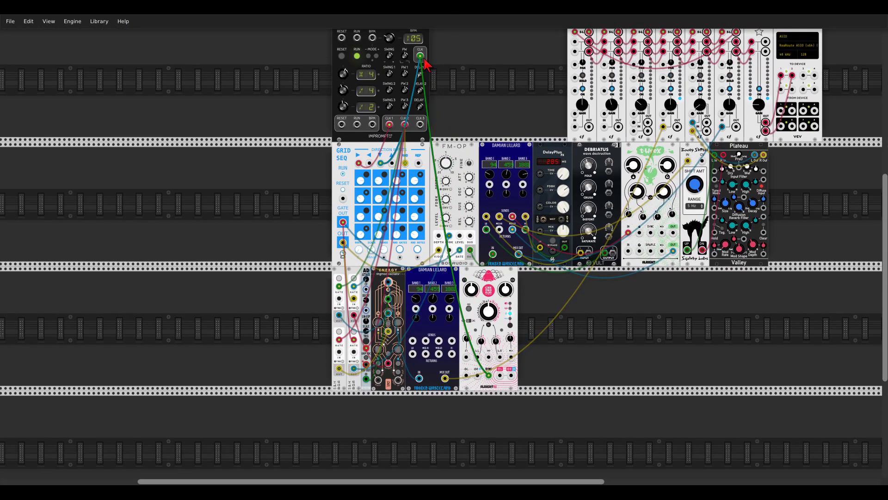
scroll(506, 341, "up", 2)
scroll(505, 341, "up", 3)
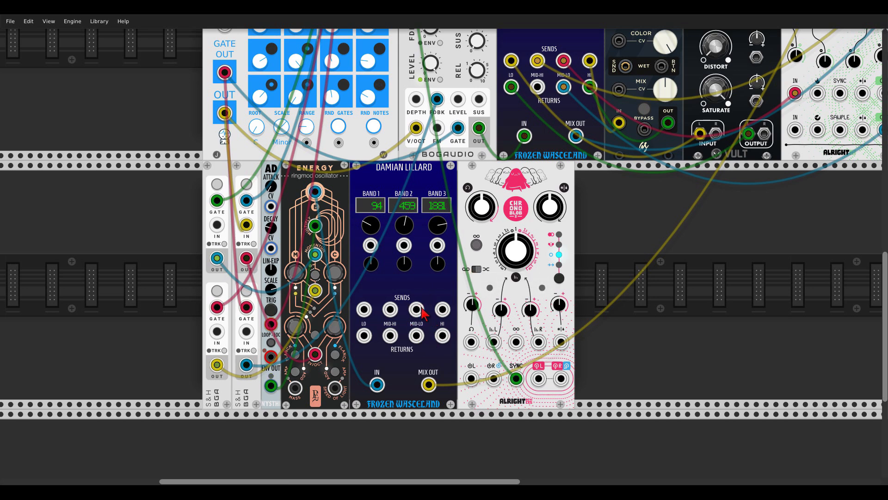
Patch the second Damian Lillard's Mid-Lo send into Chronoblob2's left input and Chronoblob2's left output into the Mid-Lo return.
left_click_drag(416, 310, 472, 379)
scroll(472, 379, "up", 2)
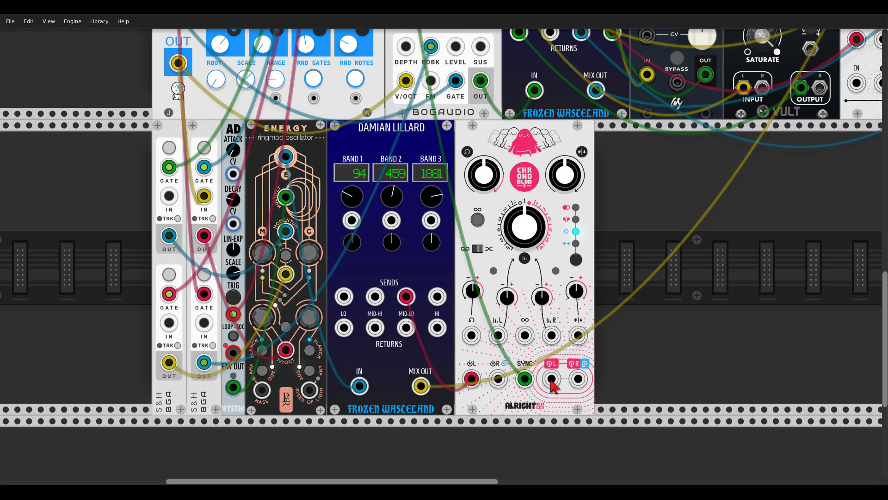
left_click_drag(552, 381, 407, 328)
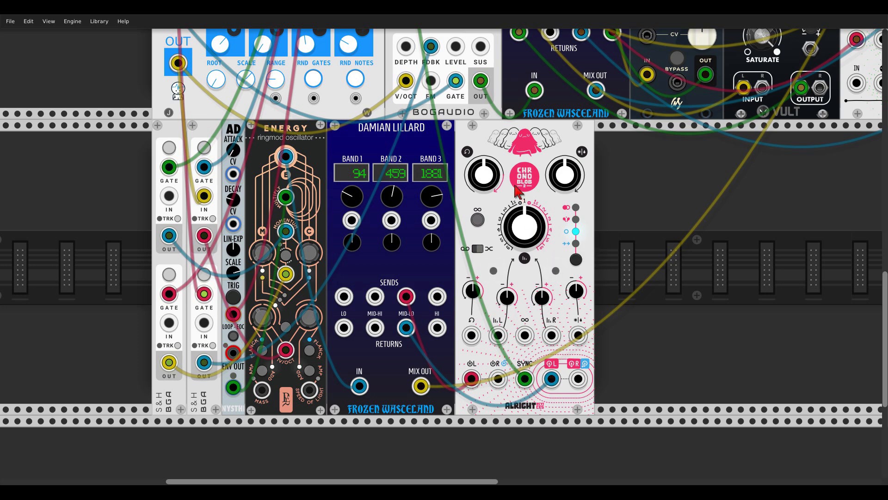
Set Chronoblob2's delay time to 739.03 ms and raise its feedback.
mouse_move(523, 219)
left_click_drag(524, 220, 524, 226)
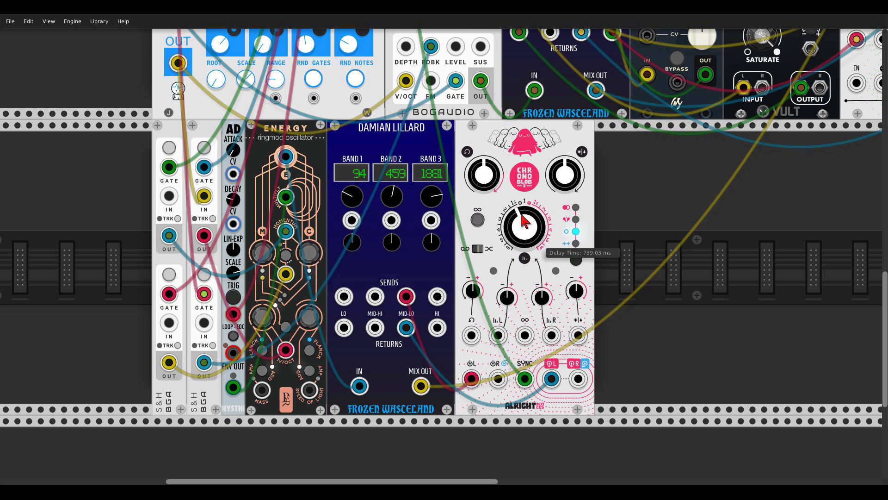
mouse_move(495, 183)
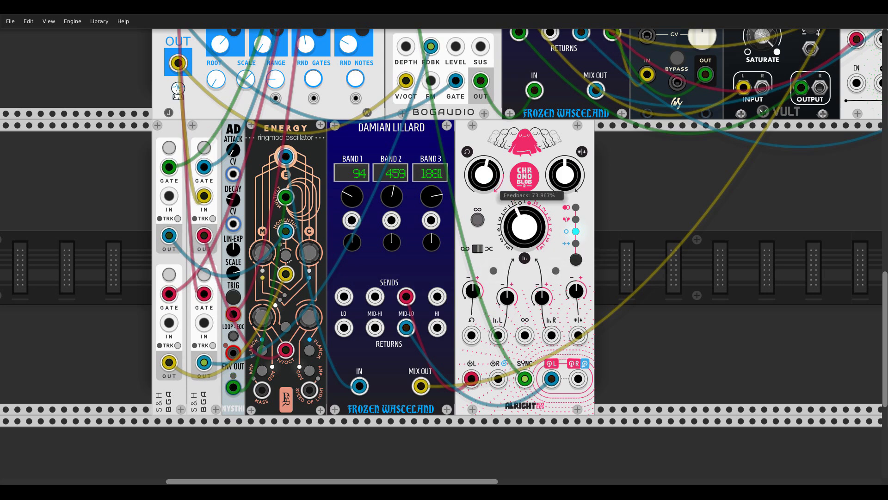
left_click_drag(497, 189, 497, 188)
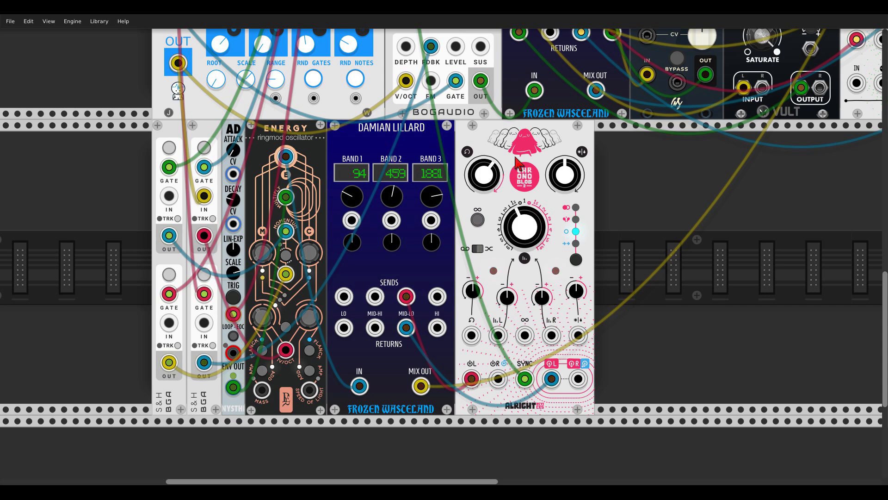
Duplicate Chronoblob2, clock the copy's SYNC input, and patch the Hi send into its left input and its left output into the Hi return.
key("ctrl+d")
left_click_drag(525, 378, 665, 378)
mouse_move(664, 234)
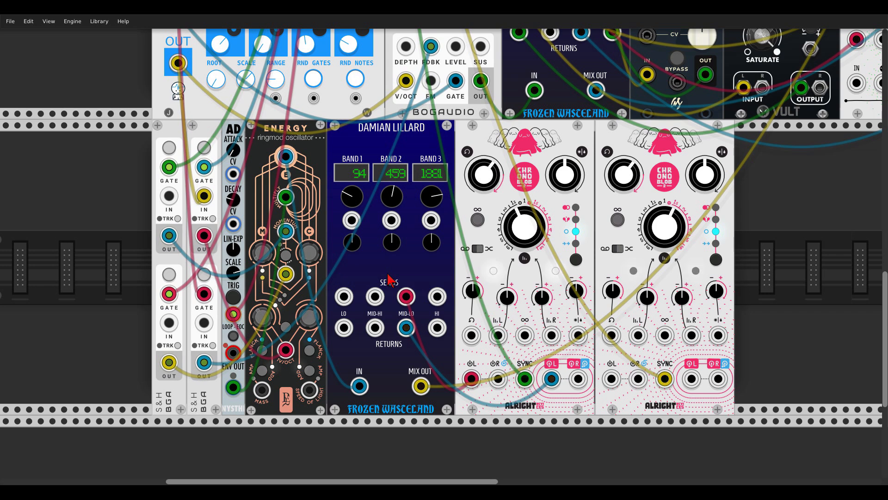
left_click_drag(437, 296, 612, 379)
left_click_drag(692, 379, 437, 329)
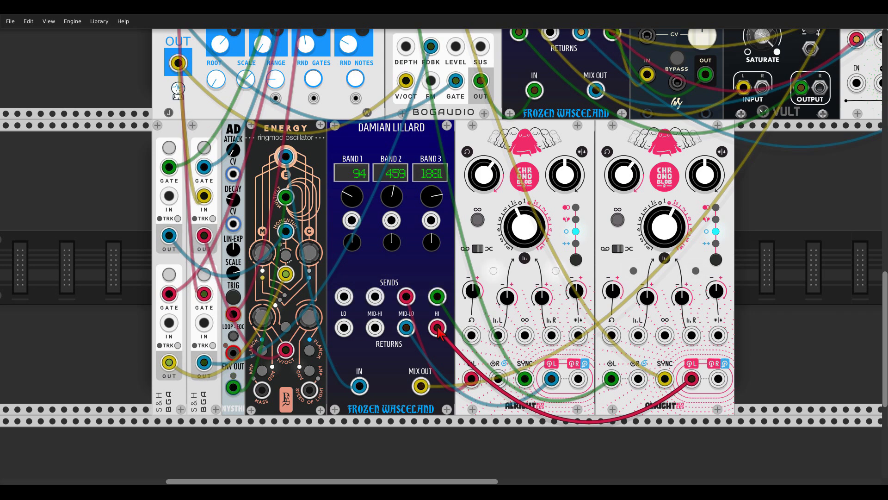
Add a third Chronoblob2 with clocked SYNC, loop the Mid-Hi send and return through its left channel, and turn down its delay time.
left_click_drag(744, 253, 644, 247)
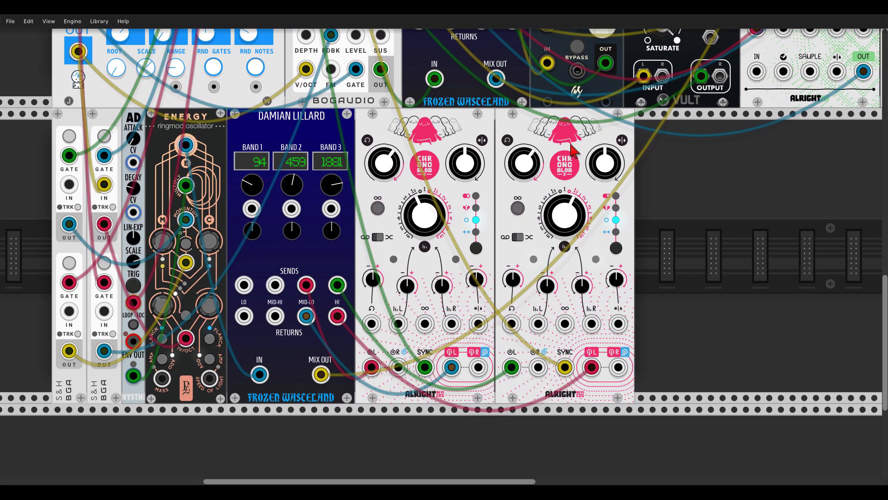
key("ctrl+d")
left_click_drag(565, 368, 706, 367)
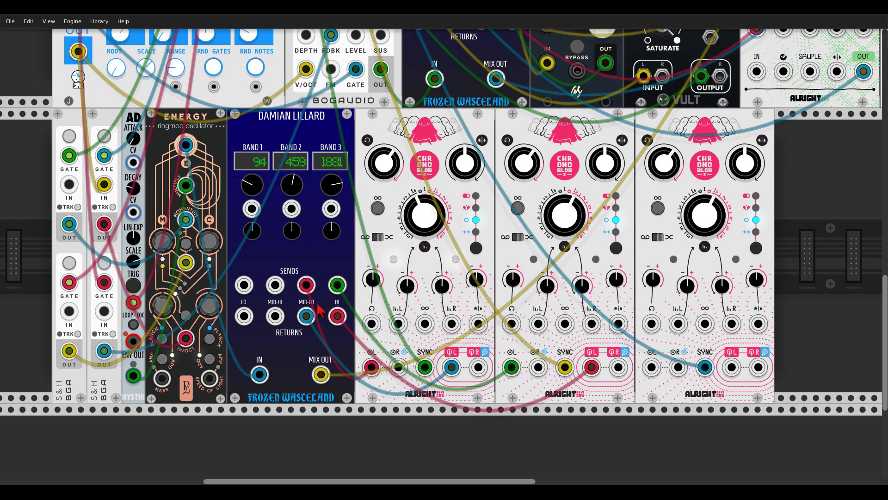
left_click_drag(274, 285, 651, 367)
left_click_drag(732, 367, 275, 316)
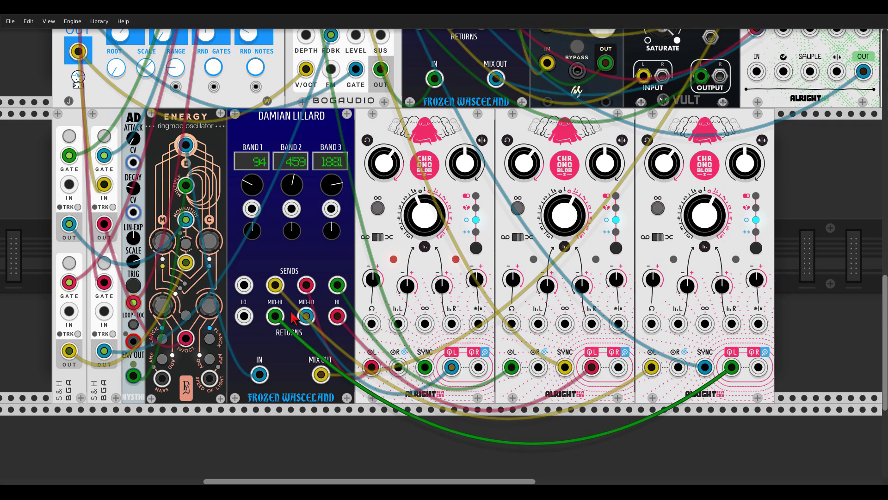
left_click_drag(710, 227, 711, 250)
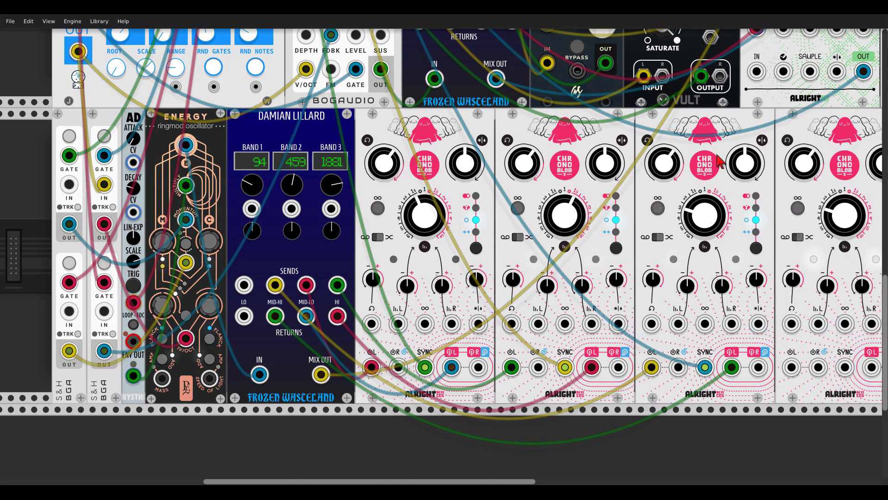
Loop the Lo send and return through the fourth Chronoblob2's left channel, set its delay time to 259.41 ms and adjust its feedback.
scroll(246, 248, "right", 3)
left_click_drag(157, 274, 705, 356)
left_click_drag(785, 356, 157, 305)
mouse_move(759, 204)
left_click_drag(759, 203, 759, 213)
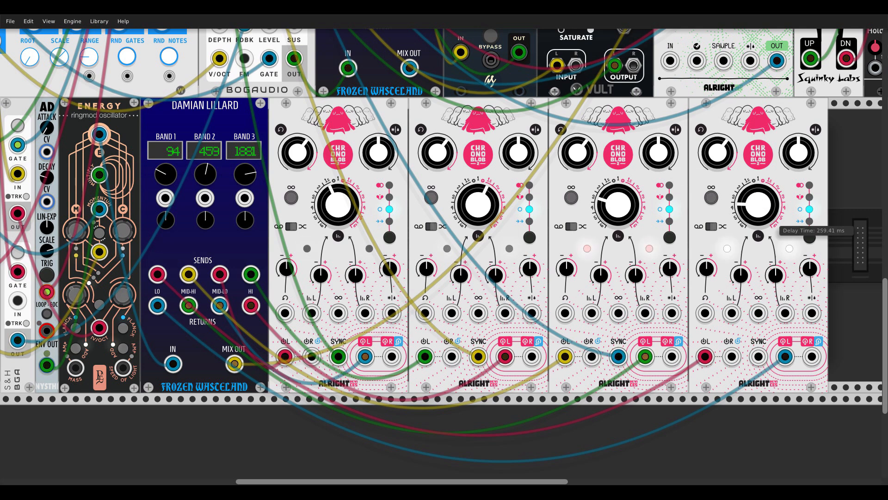
double_click(724, 154)
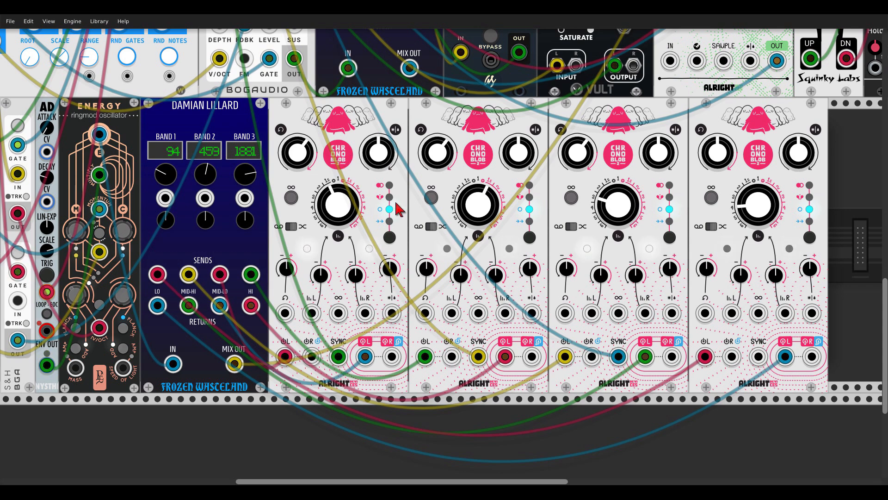
Duplicate Plateau beside the Chronoblob2 row and patch the second and third Chronoblob2 left outputs into its L In and R In.
scroll(395, 200, "down", 3)
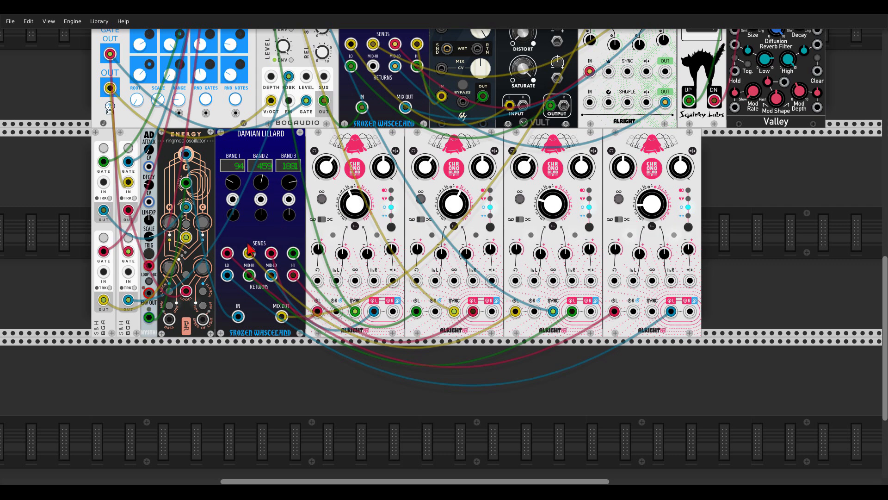
left_click_drag(417, 311, 292, 255)
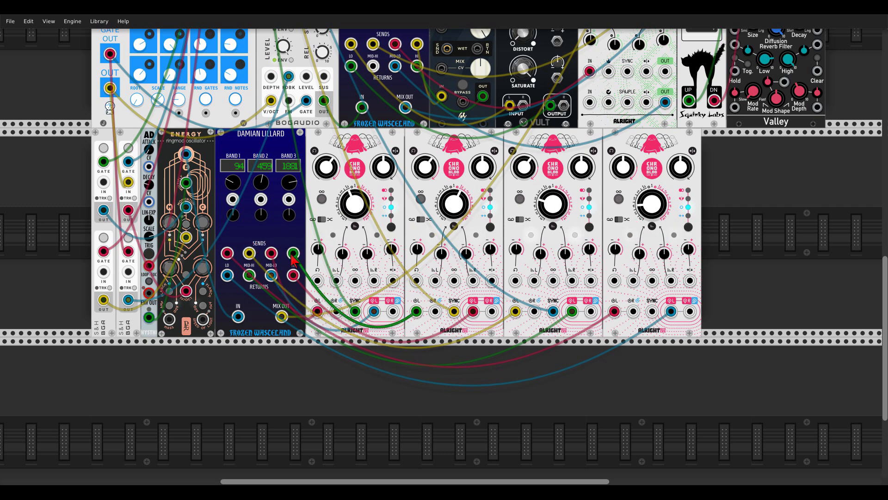
left_click_drag(848, 200, 694, 209)
key("ctrl+d")
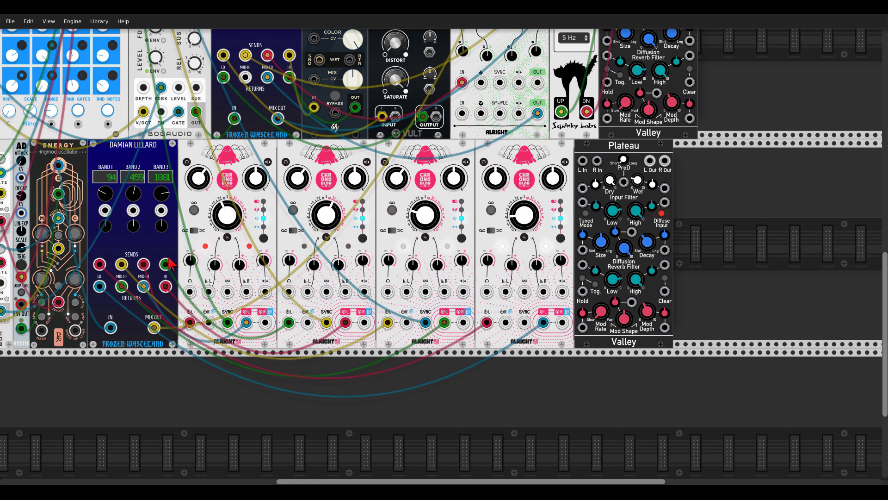
left_click_drag(349, 322, 582, 160)
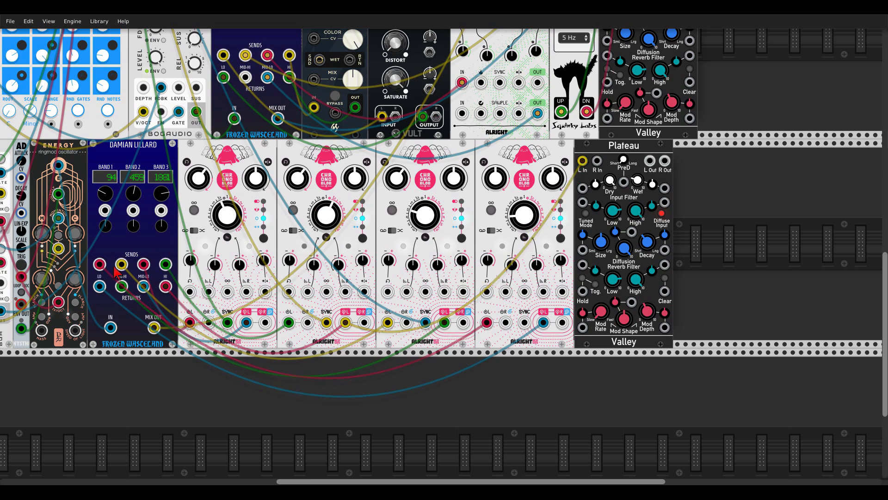
left_click_drag(444, 322, 632, 176)
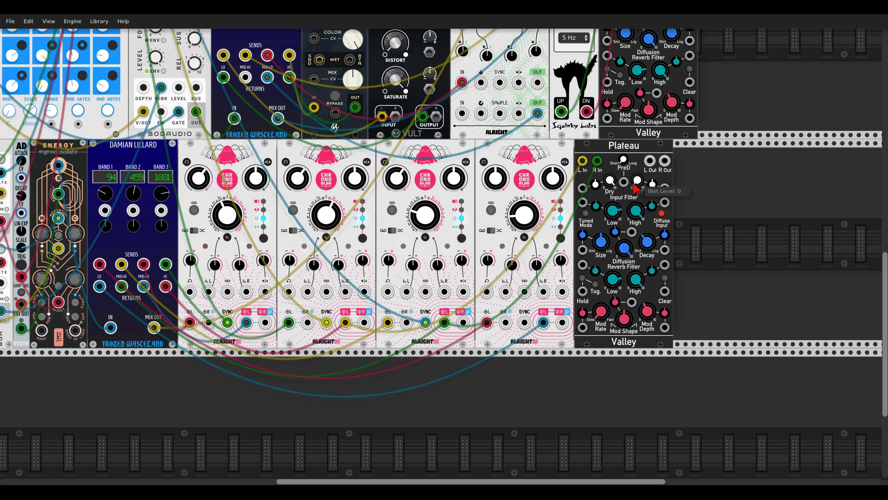
Patch the second Plateau's L Out and R Out into the left and right inputs of the first stereo mixer channel.
scroll(636, 190, "up", 5)
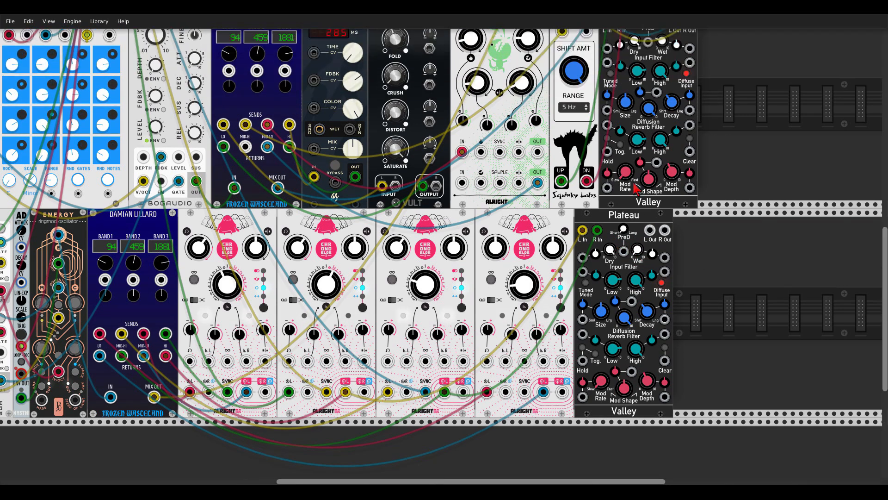
mouse_move(653, 305)
left_mouse_down()
mouse_move(471, 36)
mouse_move(473, 55)
mouse_move(665, 300)
left_mouse_up()
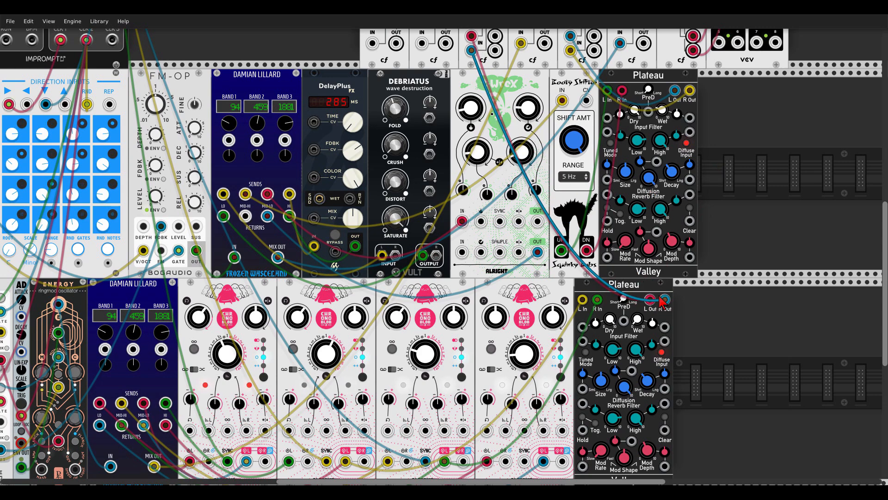
scroll(489, 102, "up", 5)
scroll(488, 102, "down", 8)
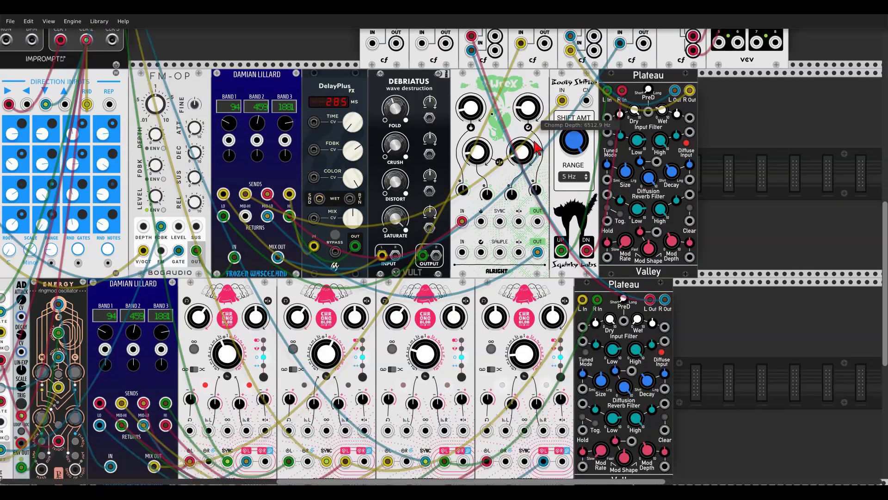
Turn off Diffuse Input on the second Plateau and adjust its wet level.
scroll(634, 250, "up", 3)
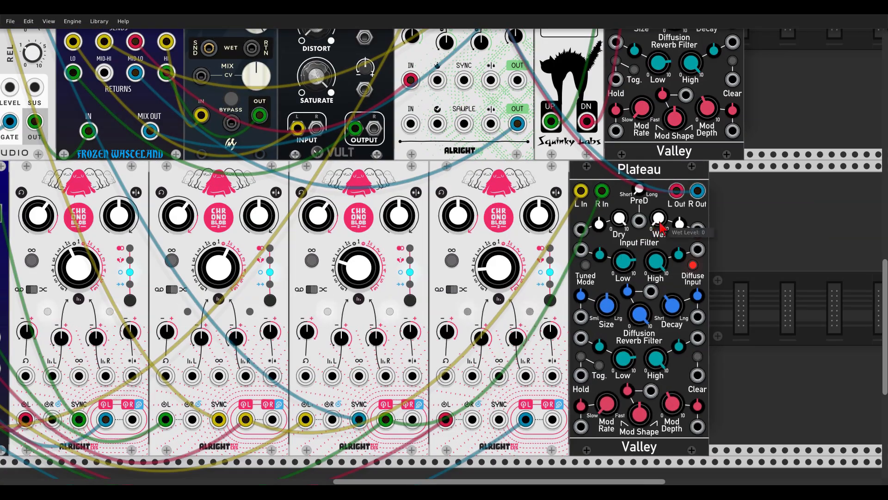
left_click(693, 264)
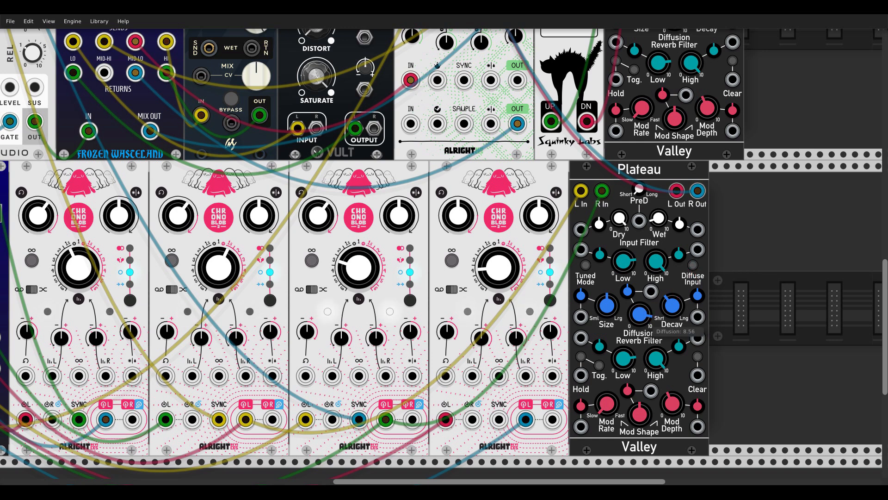
left_click_drag(659, 224, 659, 213)
double_click(657, 221)
scroll(658, 224, "down", 3)
scroll(677, 221, "up", 3)
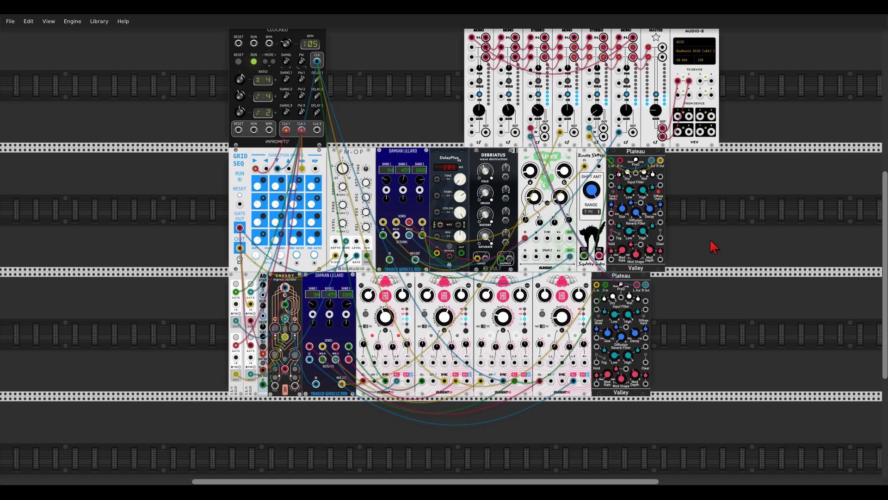
Search the module library for "basa" and place the Basal oscillator in the upper row beside Clocked.
scroll(716, 246, "down", 3)
scroll(462, 139, "up", 2)
right_click(435, 122)
type("chr")
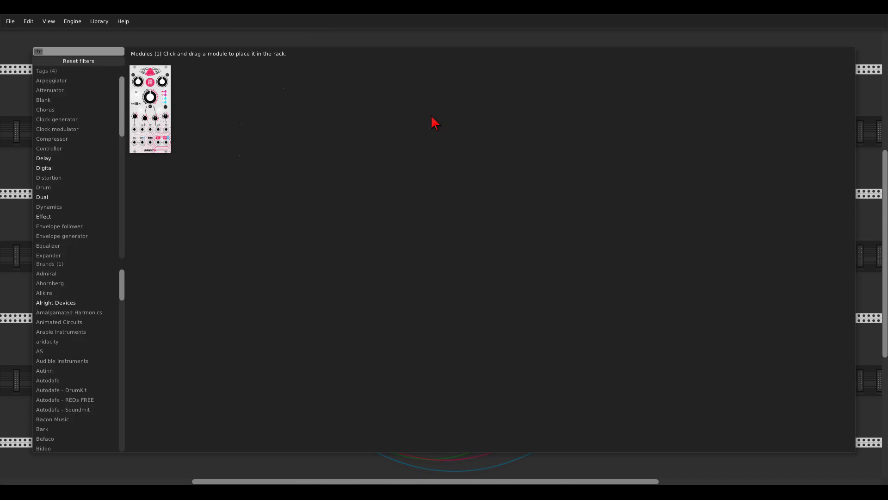
key("BackSpace")
key("BackSpace")
key("BackSpace")
type("basa")
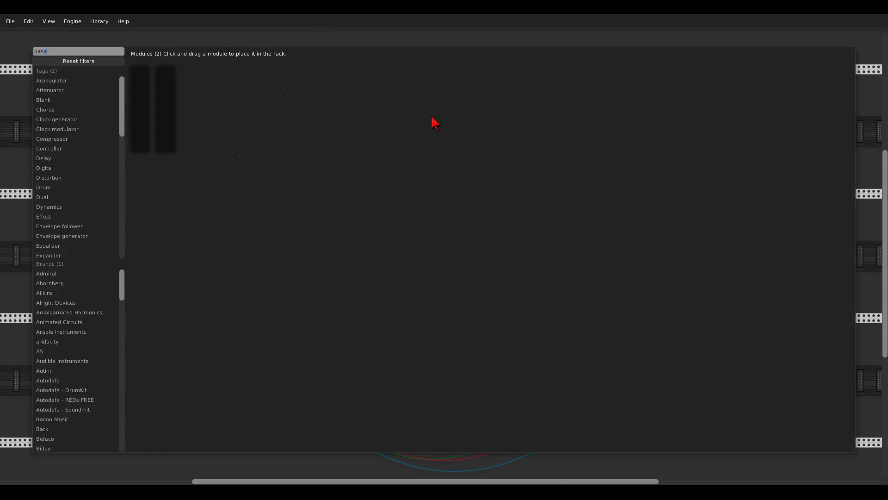
left_click_drag(150, 79, 360, 148)
Search the module library for "vca" and place the narrow VCA directly after Basal.
right_click(386, 137)
type("vc")
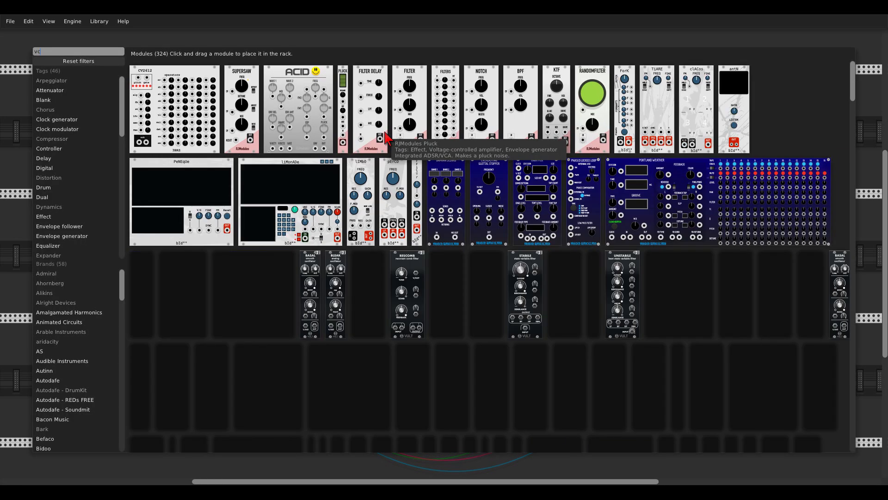
type("a")
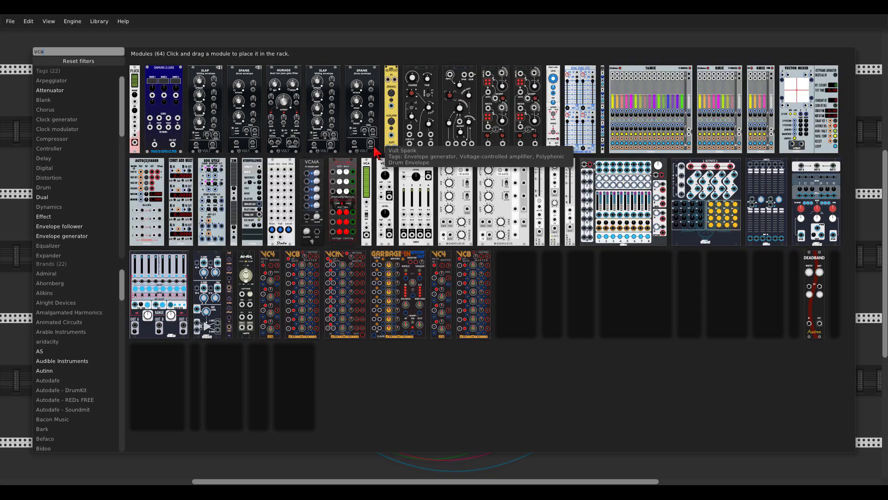
left_click_drag(389, 141, 367, 170)
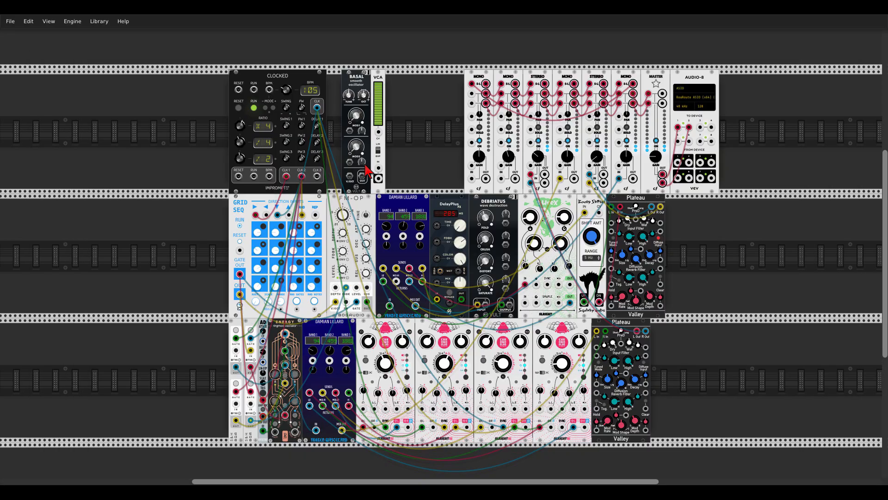
Search the module library for "dads" and place the DADSR(H) envelope generator directly after the VCA.
right_click(403, 137)
type("dads")
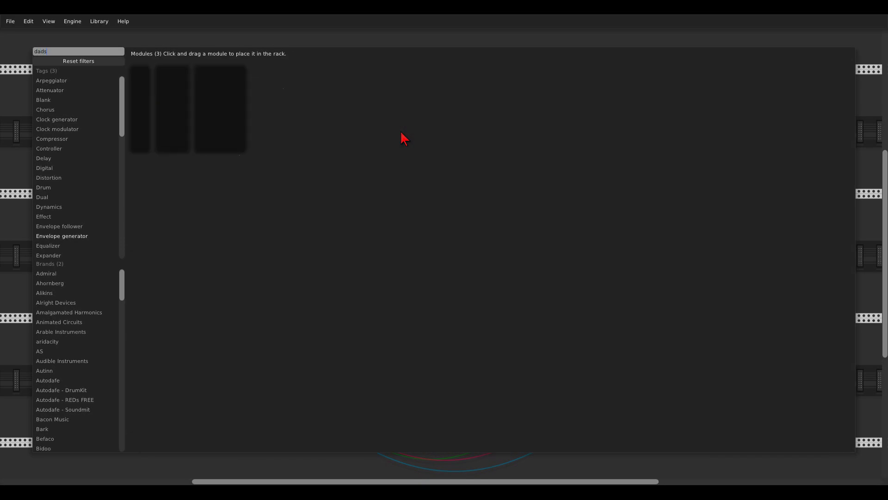
left_click_drag(176, 79, 418, 143)
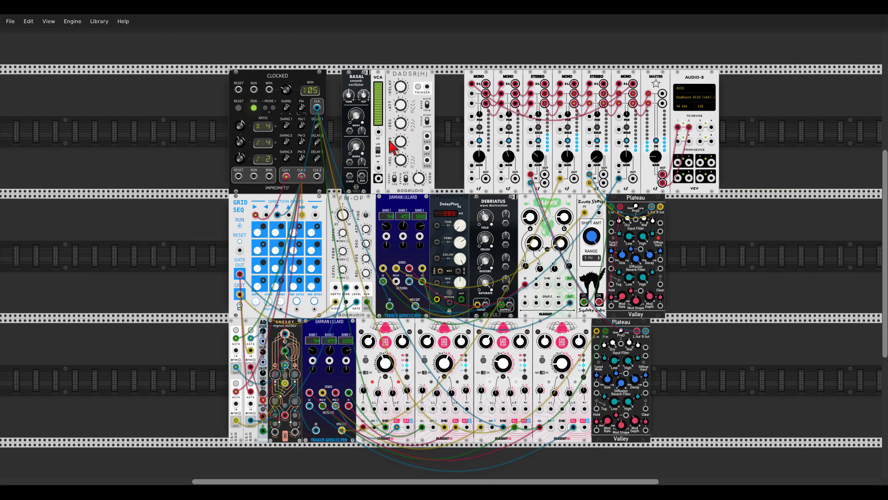
Patch Basal's output through the VCA into the second mono mixer channel and adjust Basal's octave.
scroll(432, 143, "up", 2)
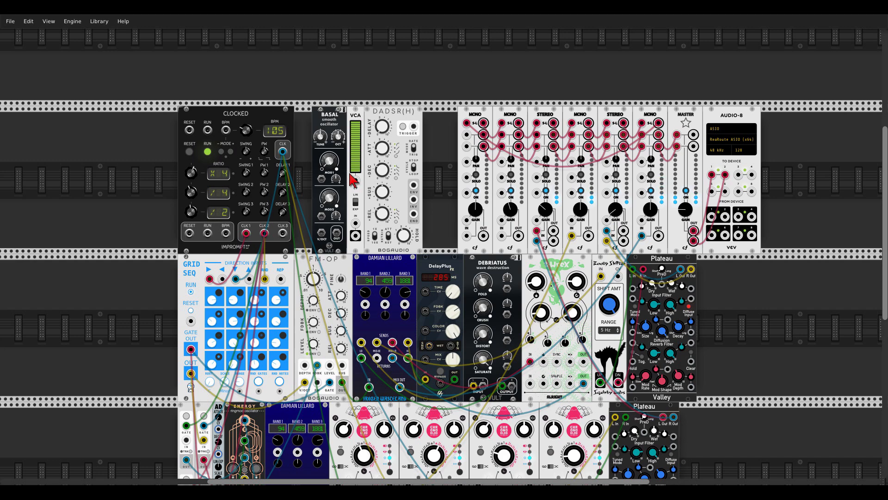
scroll(410, 175, "up", 1)
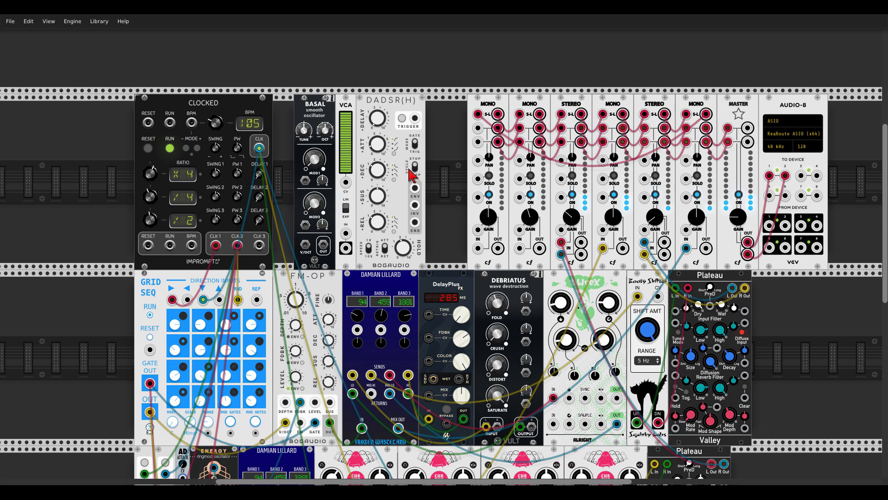
left_click_drag(323, 245, 519, 249)
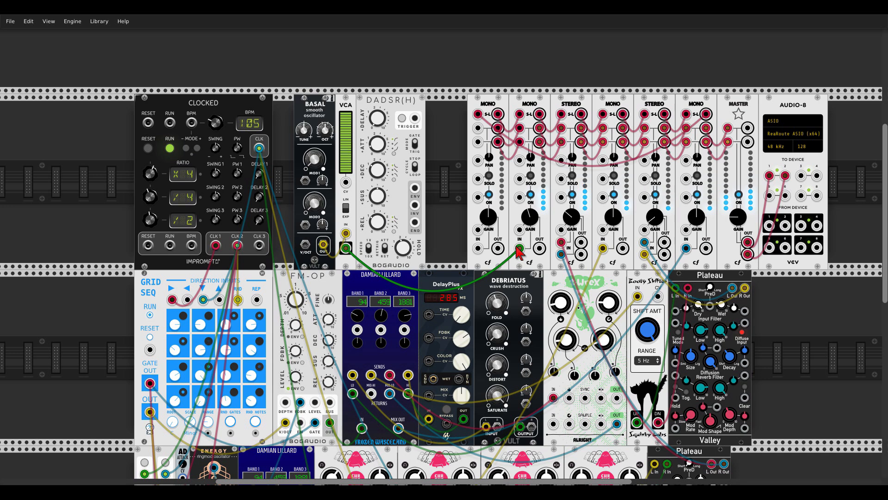
left_click_drag(331, 136, 331, 138)
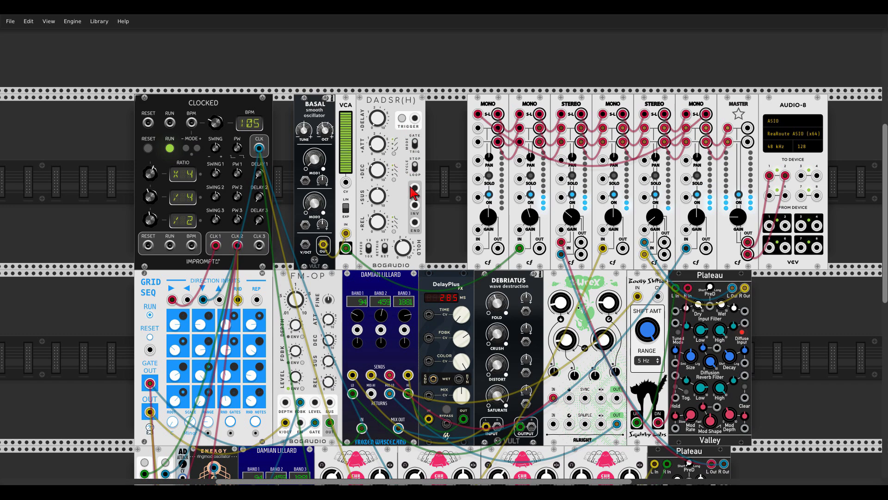
Patch the DADSR(H) INV output into the VCA's CV input and Clocked's master CLK output into the envelope's TRIGGER input.
scroll(416, 213, "up", 3)
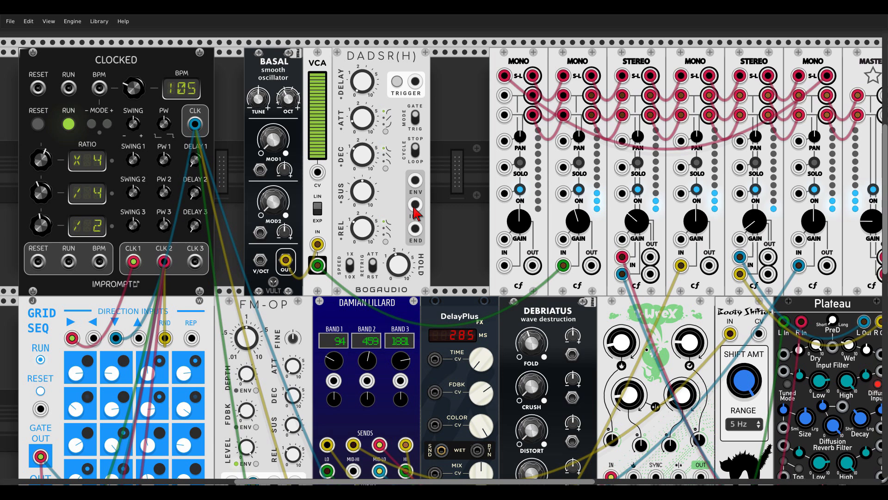
left_click_drag(415, 208, 318, 173)
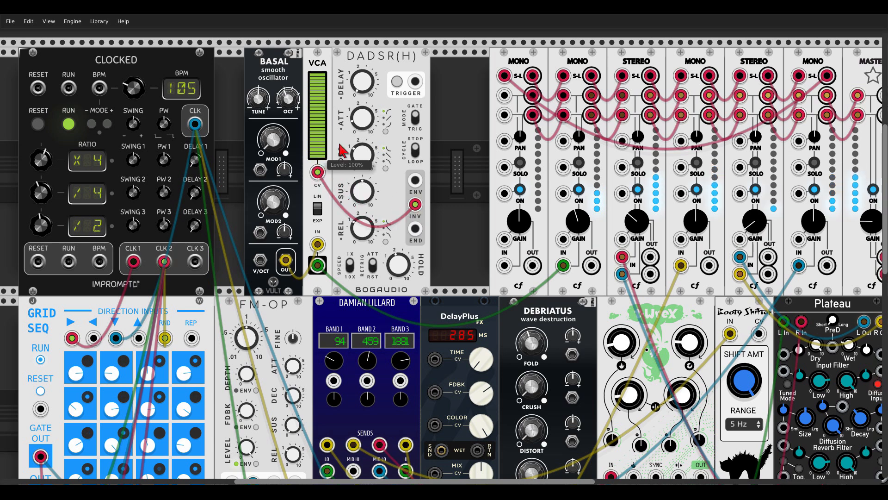
left_click_drag(415, 81, 195, 124)
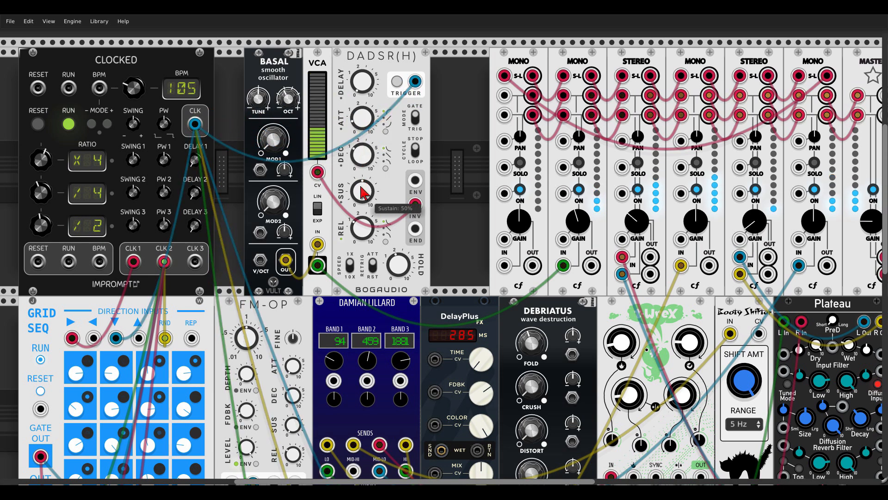
Adjust the attack and release times of the DADSR(H) envelope.
left_click_drag(363, 121, 363, 155)
left_click_drag(363, 227, 363, 231)
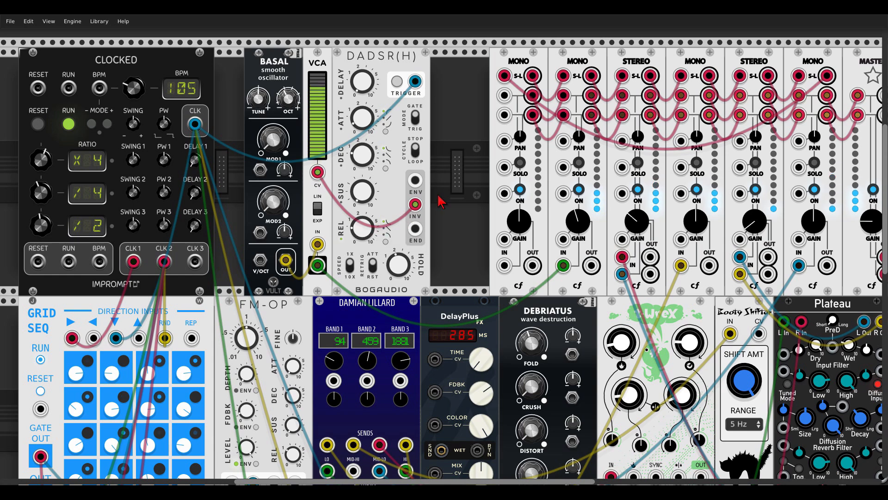
scroll(445, 198, "down", 5)
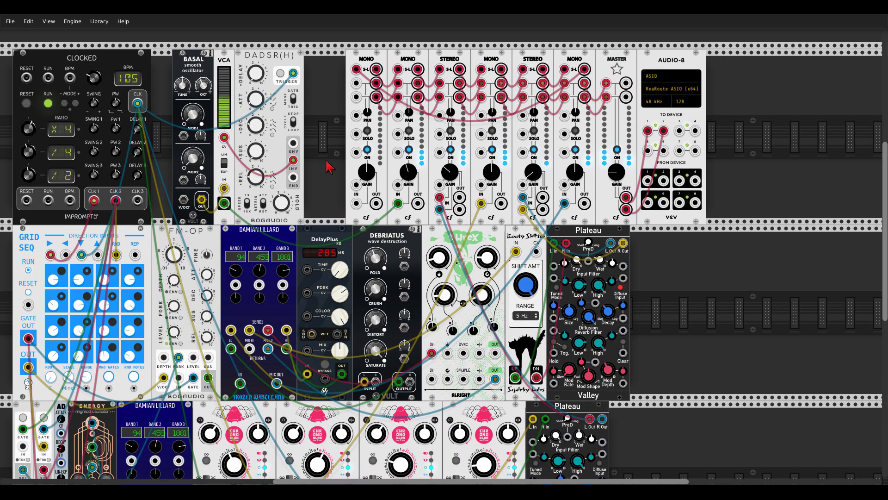
Search the module library for "tru" and place the Vult Trummor 2 drum synthesizer directly after the upper Plateau.
right_click(688, 300)
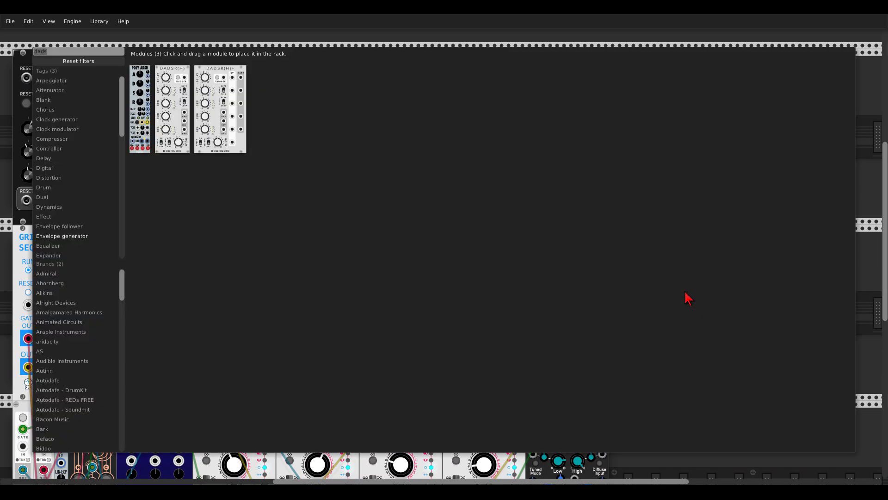
type("tru")
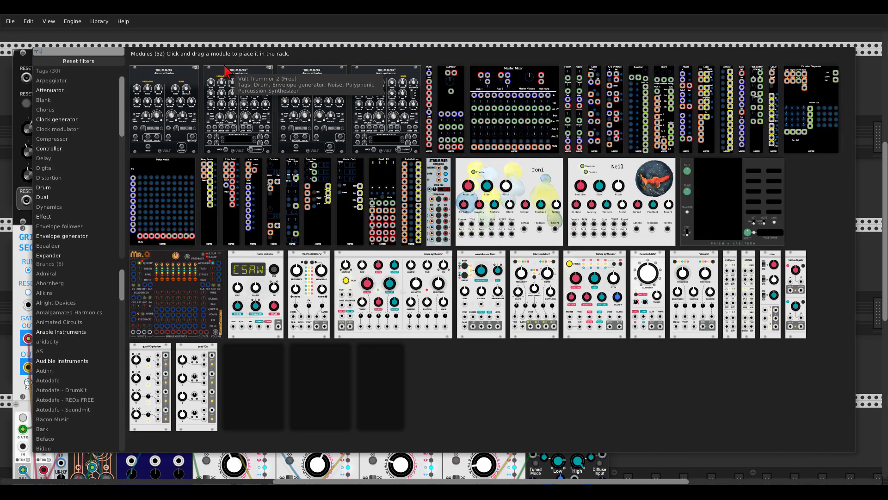
left_click(225, 69)
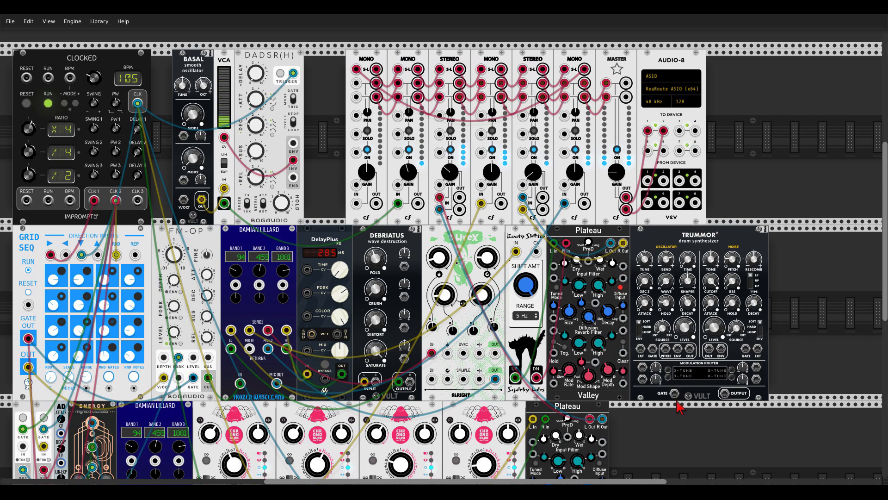
Patch Clocked's master CLK output into Trummor 2's GATE input and Trummor 2's OUTPUT into the first mono mixer channel.
left_click_drag(674, 394, 137, 103)
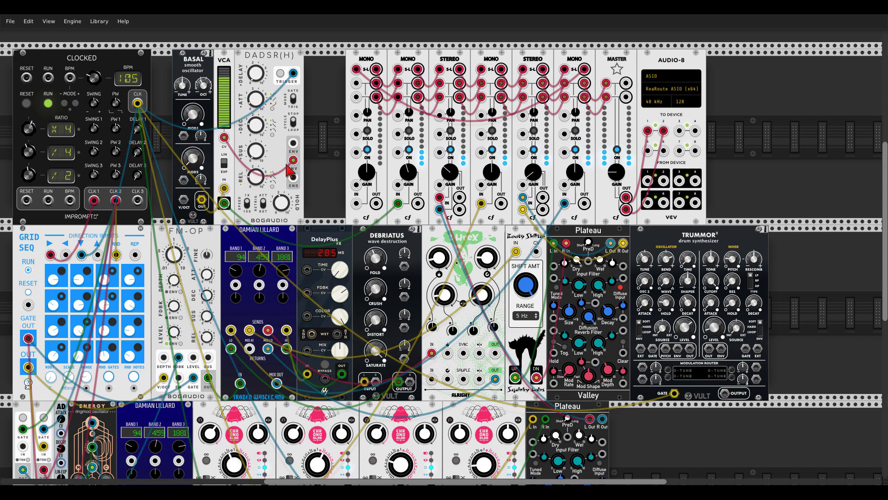
scroll(787, 296, "up", 1)
scroll(786, 296, "up", 1)
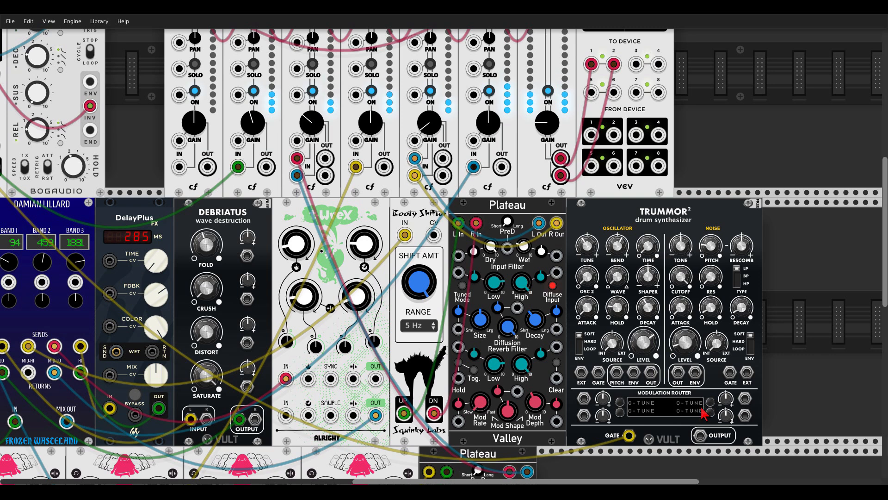
left_click_drag(701, 436, 179, 166)
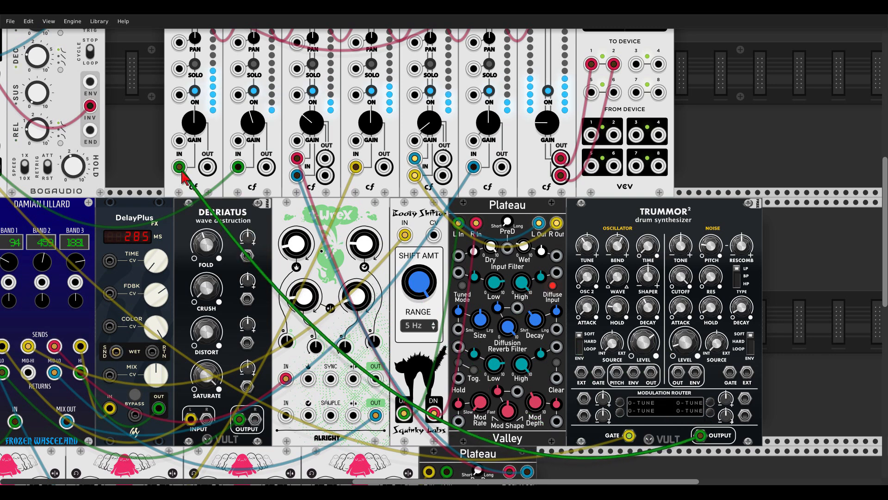
Examine both Damian Lillard splitter chains with their per-band effects and Chronoblob delays, along with the complete patch.
scroll(190, 184, "down", 2)
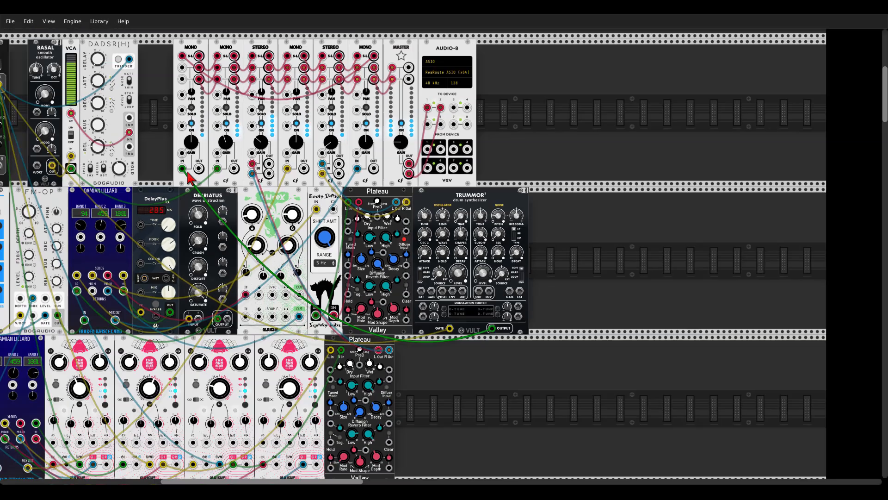
scroll(500, 152, "down", 4)
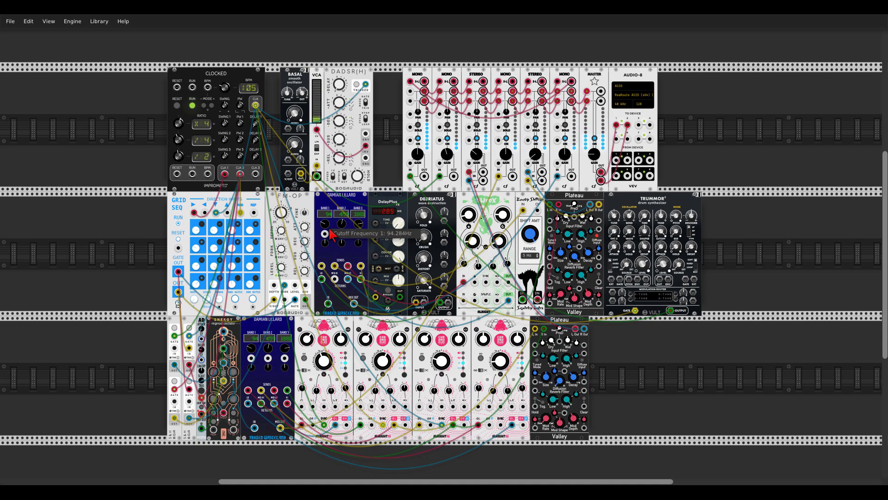
scroll(351, 256, "up", 3)
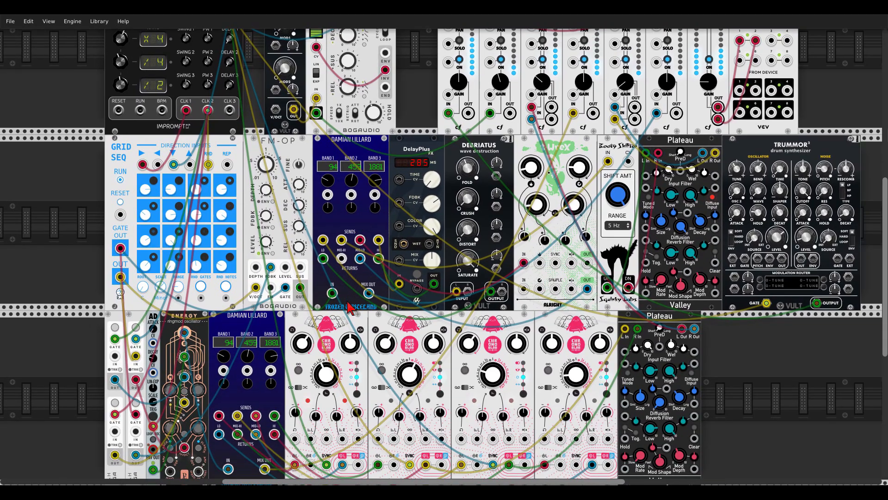
mouse_move(328, 382)
left_click_drag(328, 383, 328, 355)
mouse_move(495, 380)
left_click_drag(495, 380, 495, 381)
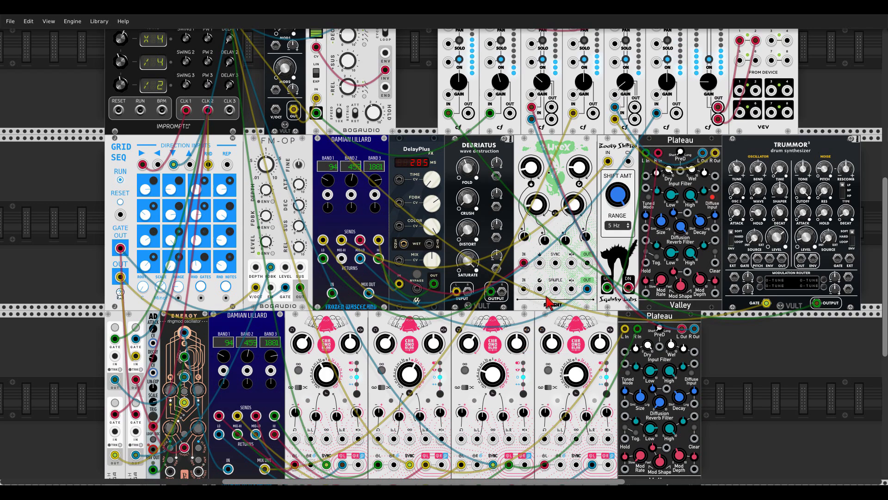
scroll(777, 143, "down", 4)
left_click_drag(781, 141, 760, 145)
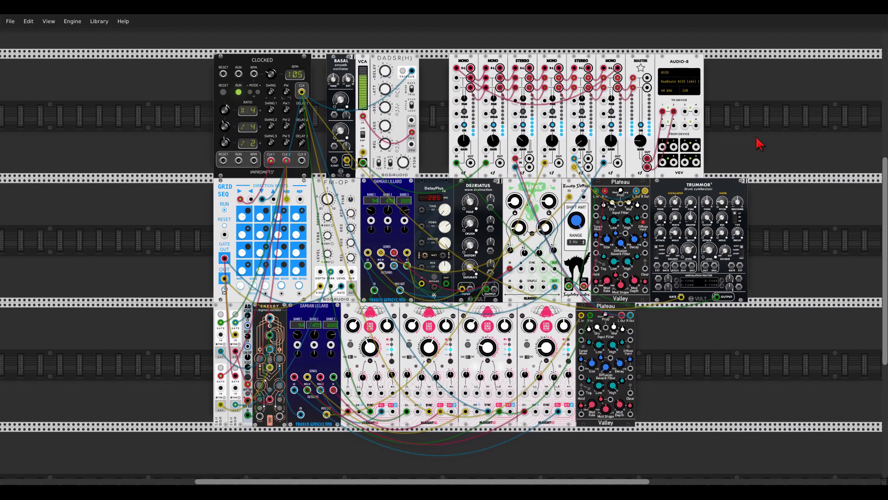